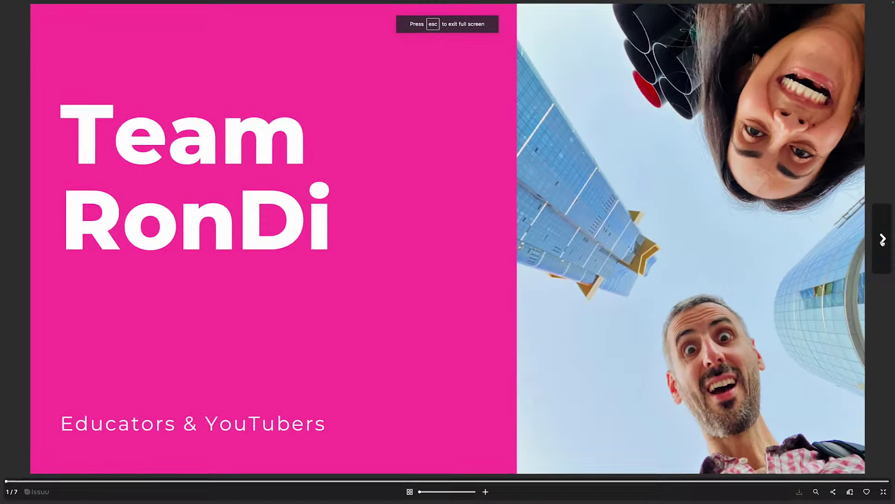
- Page through the portfolio to the Find Our Content, Collab Offer and Thank you spreads
click(883, 240)
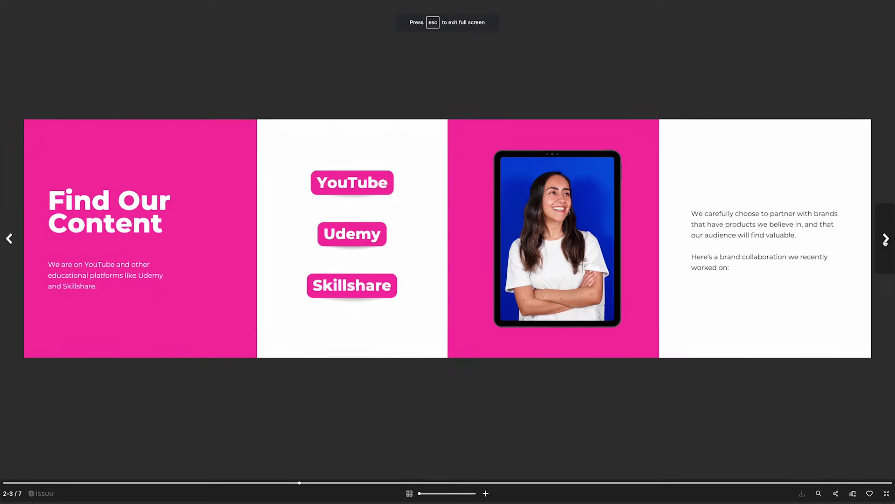
click(889, 241)
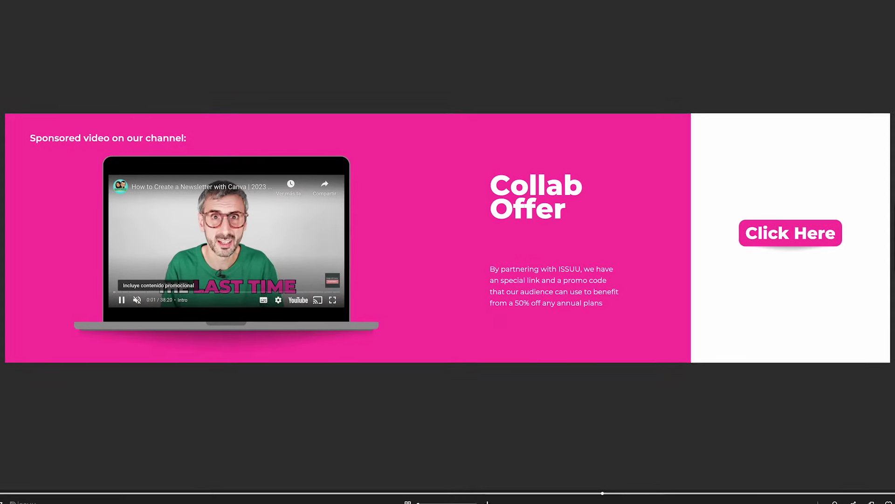
key(Right)
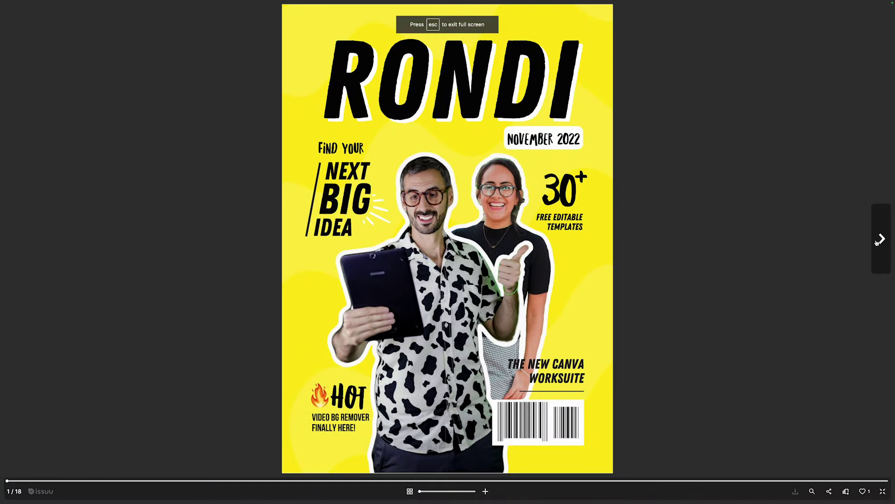
- Page through the RONDI magazine from the cover to the 14-15 spread
click(881, 239)
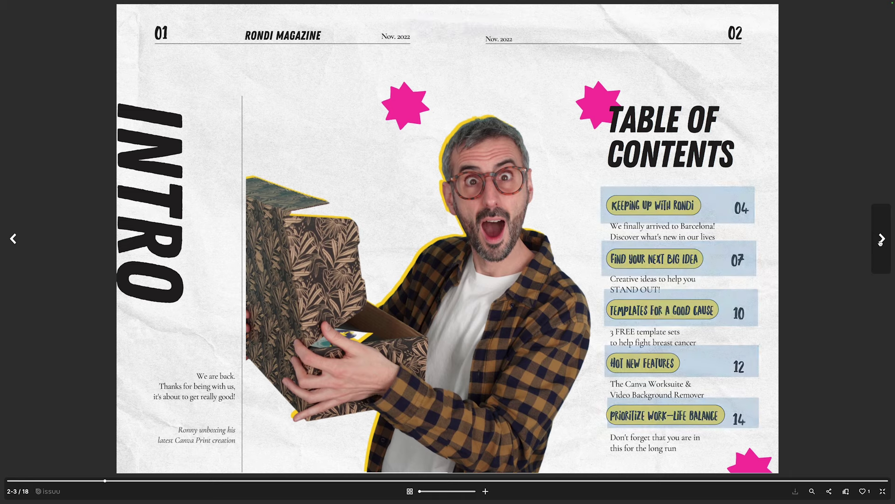
click(881, 239)
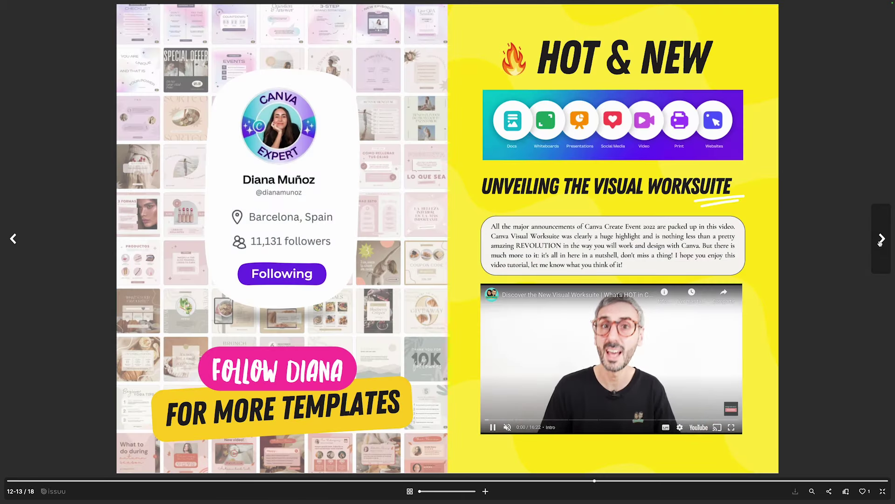
click(880, 240)
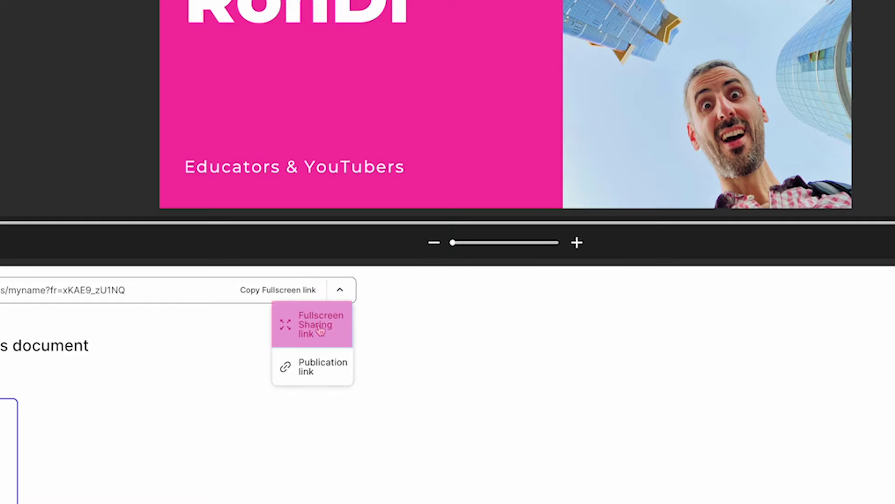
- Open the portfolio from its copied fullscreen link, view its embed options, then open Statistics
click(320, 330)
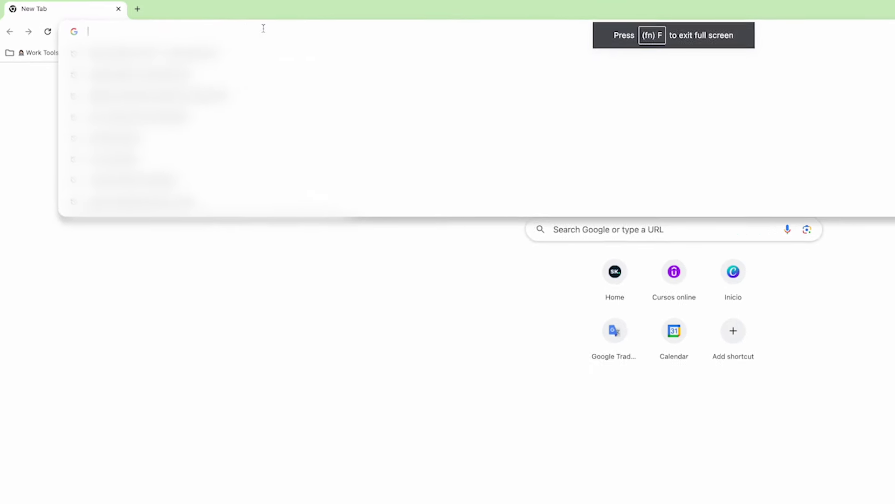
key(super+v)
key(Return)
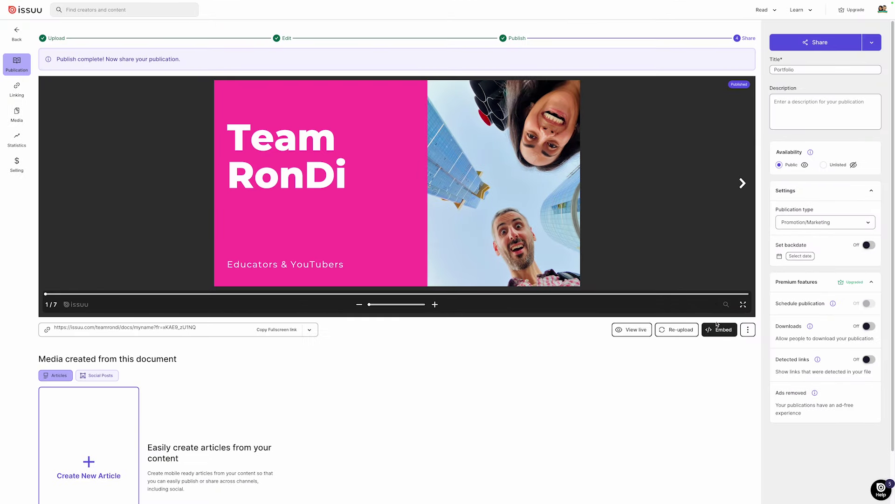
click(722, 327)
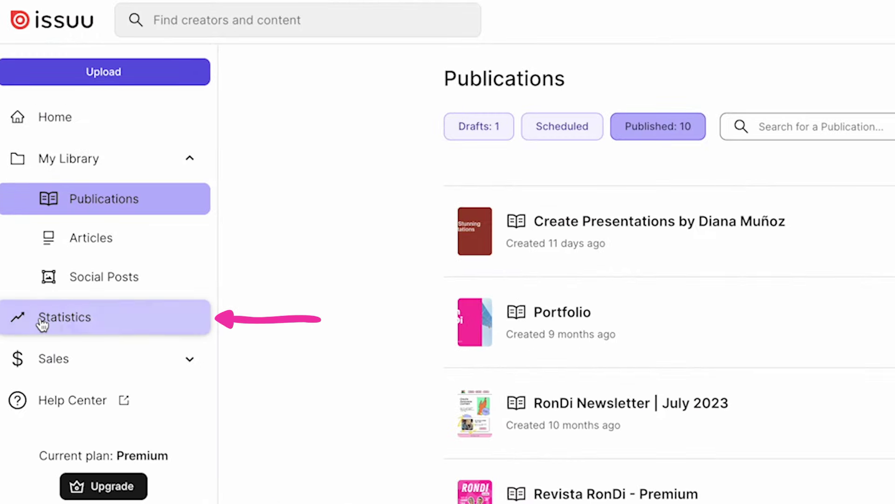
click(42, 322)
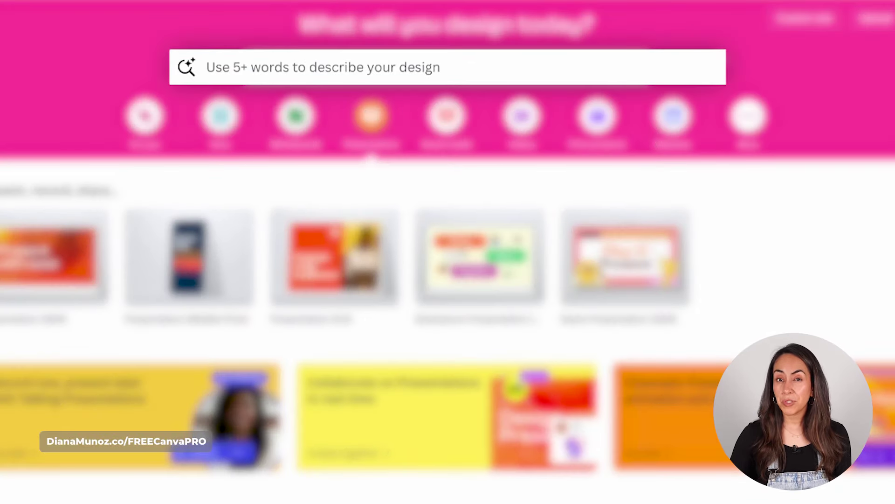
- Search Canva templates for 'presentation explaining how to create presentations'
click(601, 65)
key(ctrl+v)
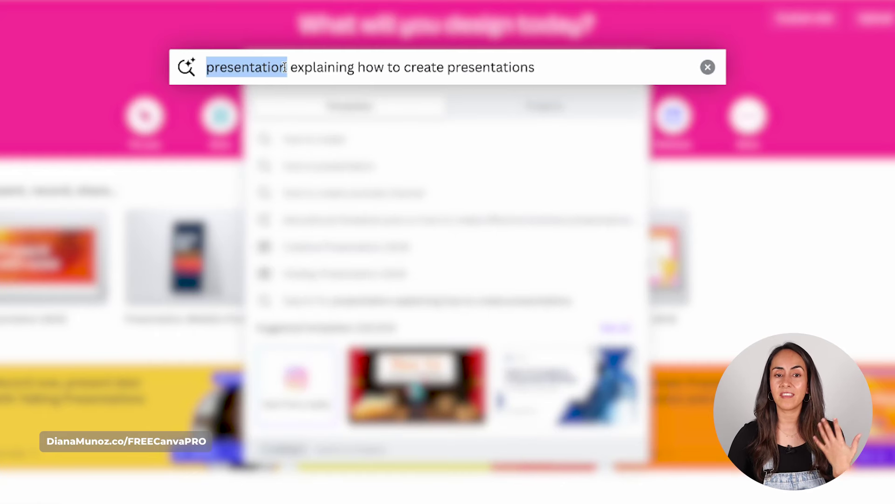
triple_click(210, 68)
drag(207, 68, 276, 70)
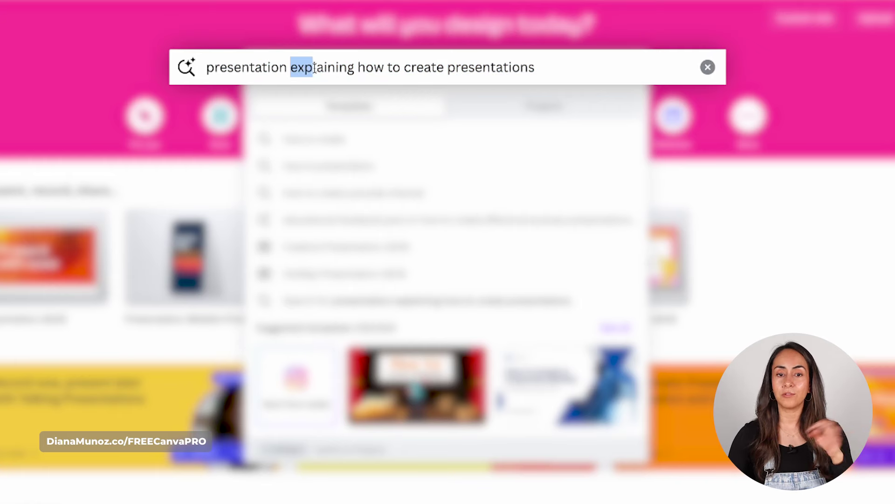
drag(290, 68, 482, 68)
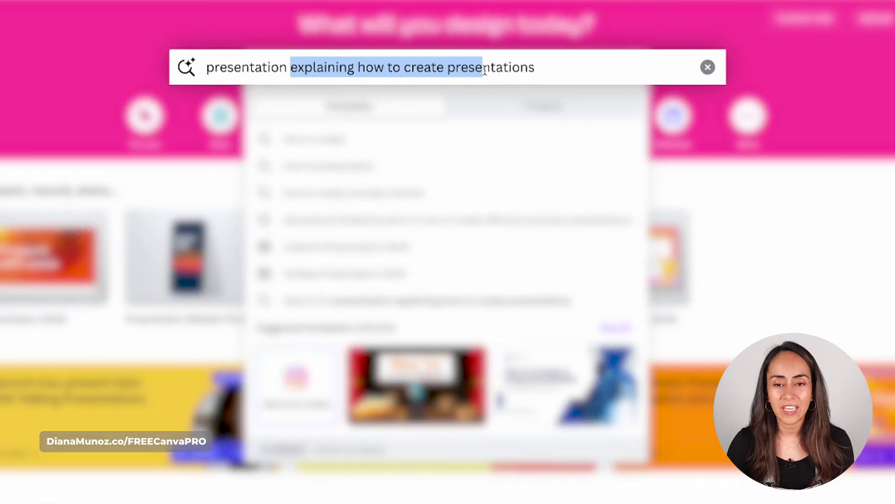
click(549, 70)
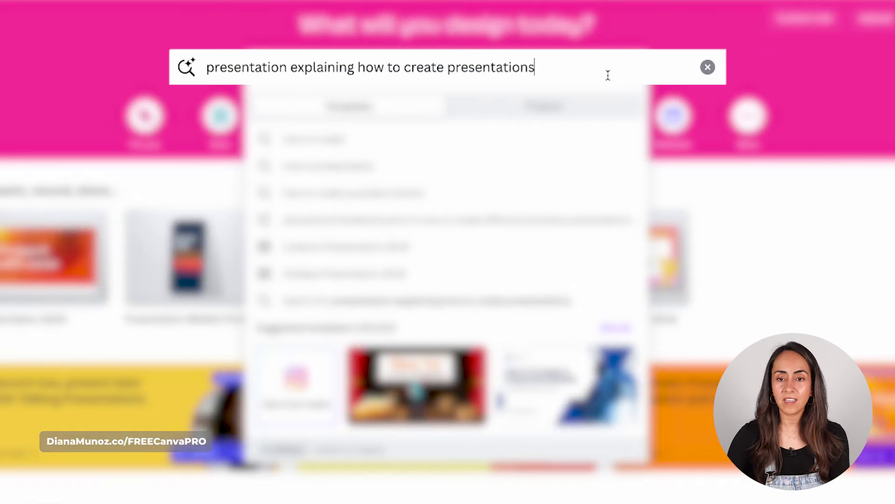
key(Return)
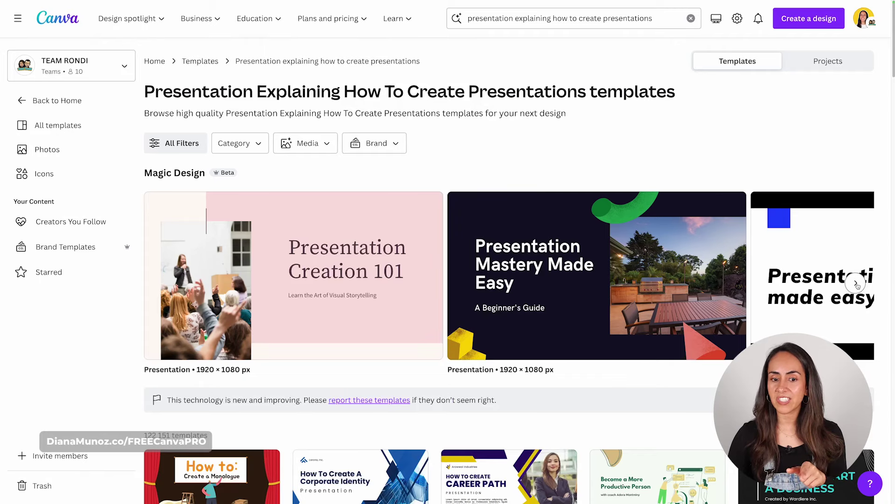
click(857, 283)
click(856, 283)
click(856, 284)
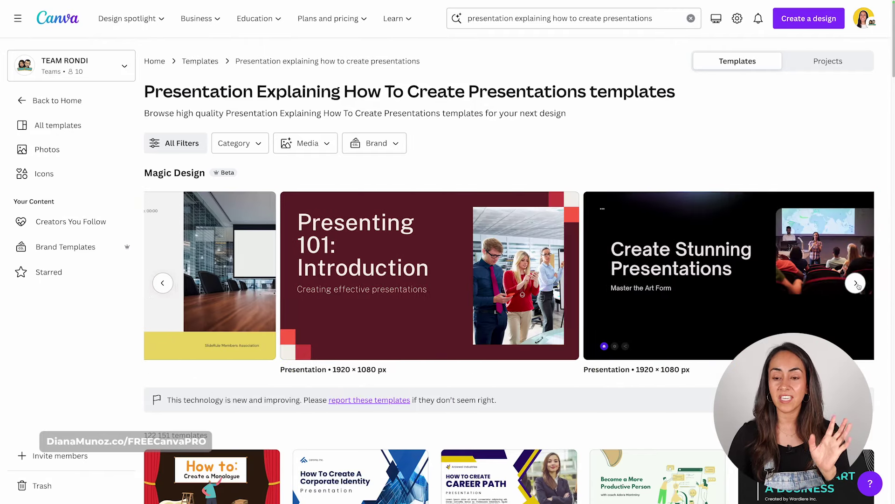
click(162, 283)
click(163, 283)
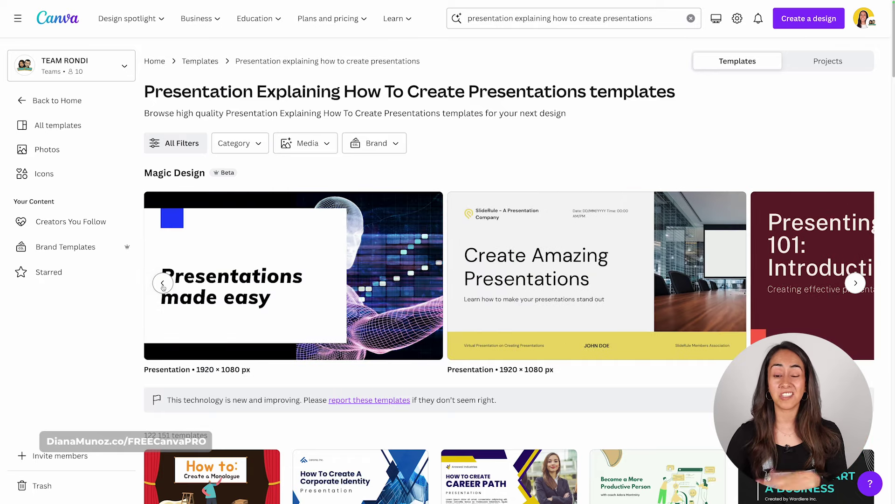
click(162, 283)
click(162, 283)
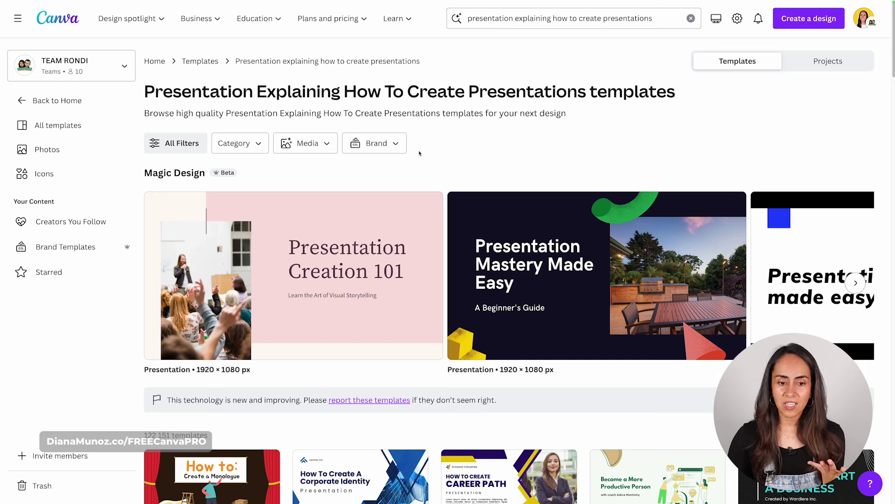
mouse_move(299, 235)
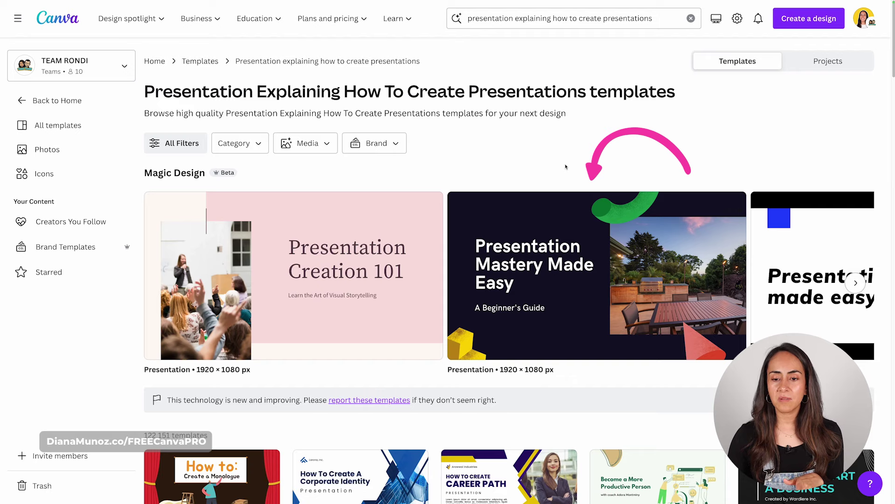
click(854, 283)
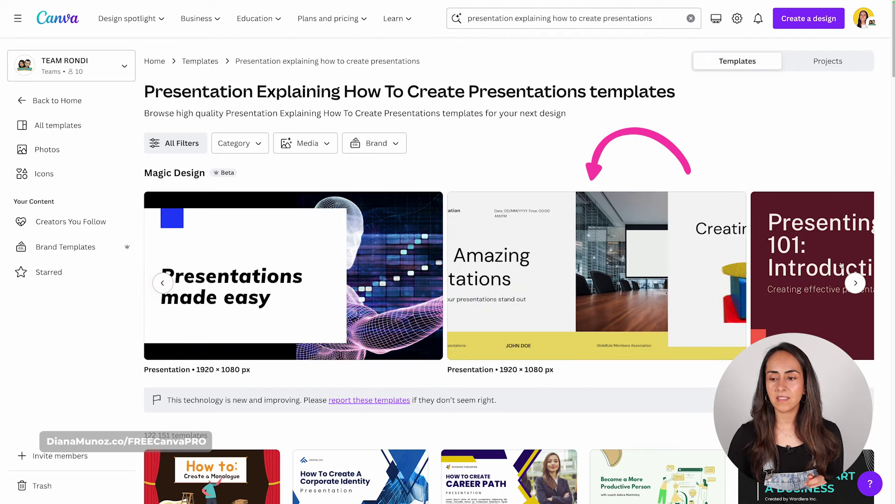
scroll(162, 283, right, 2)
scroll(161, 283, left, 5)
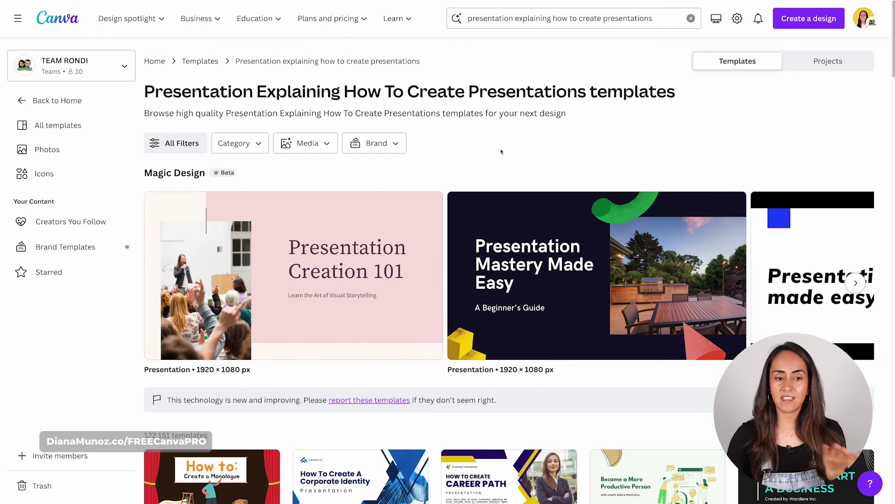
- Preview the Presentation Creation 101 template's slides, from the title to the quote slide
click(321, 269)
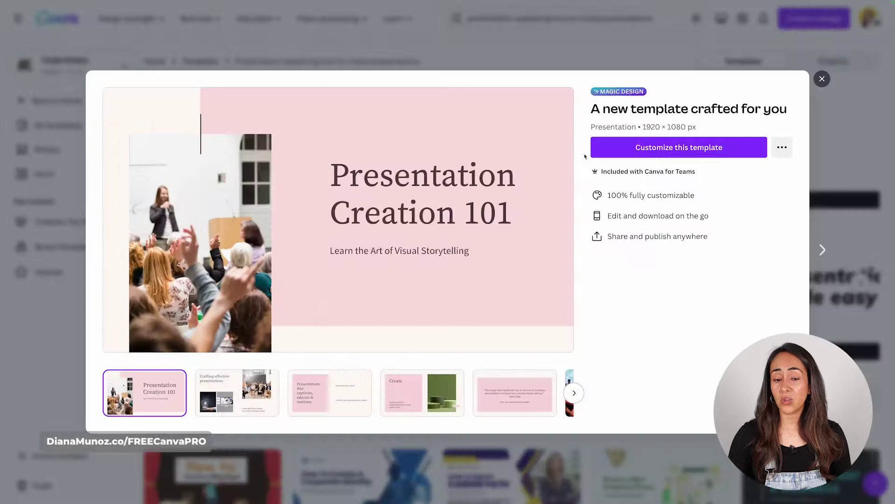
click(237, 393)
click(336, 374)
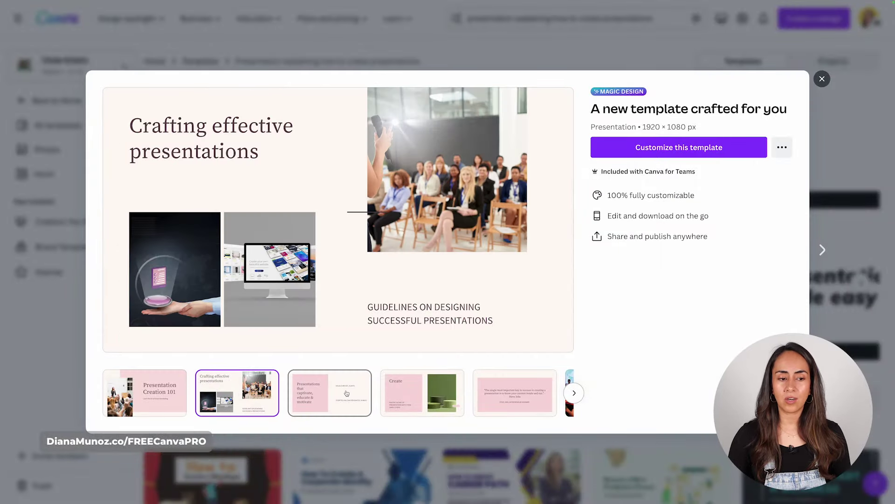
click(423, 389)
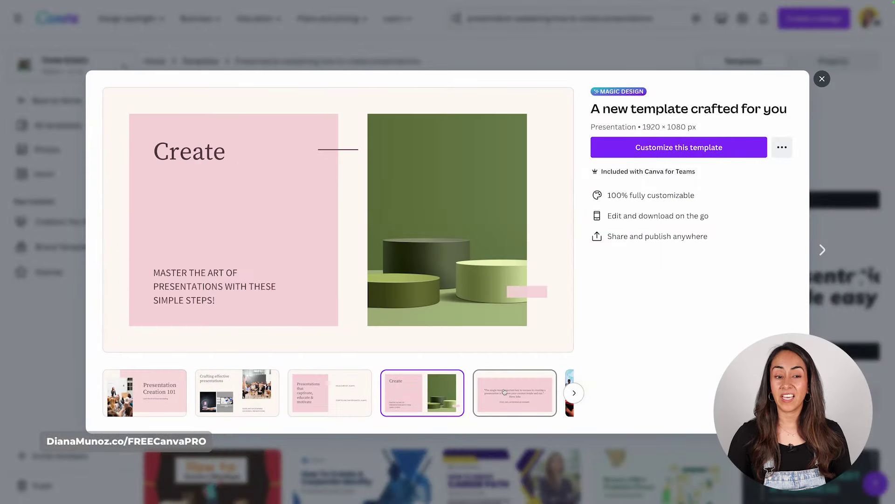
click(507, 391)
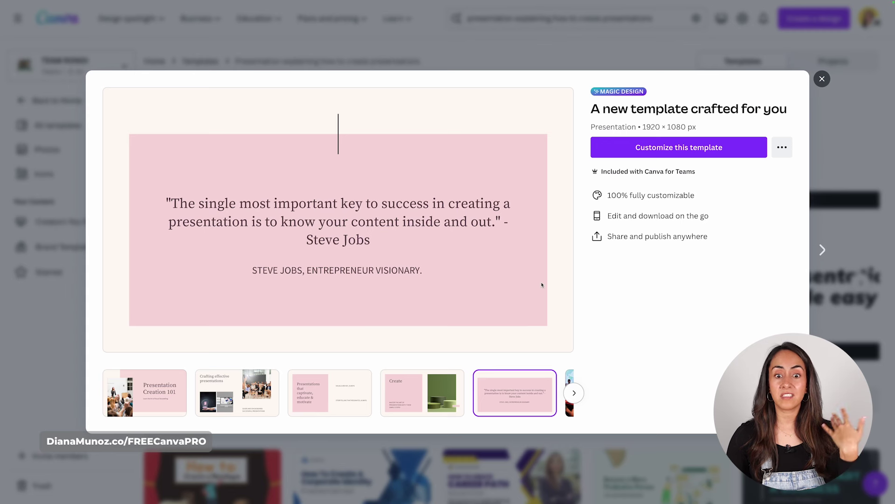
click(238, 398)
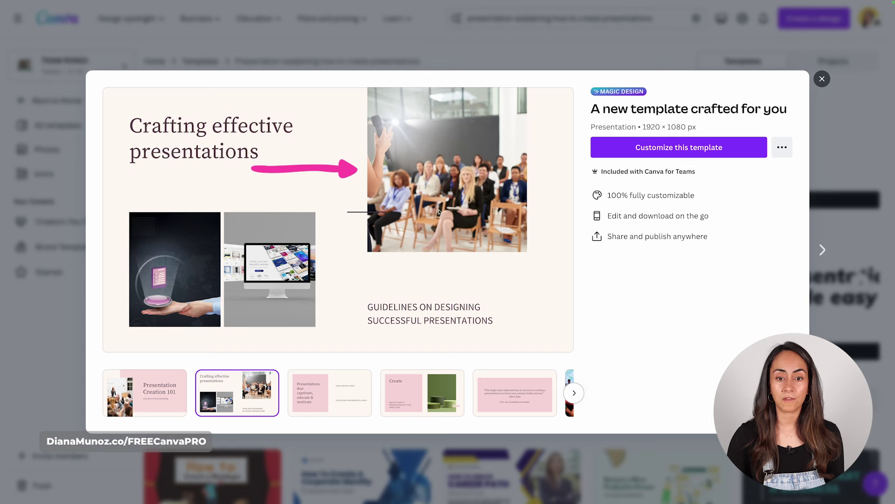
click(142, 400)
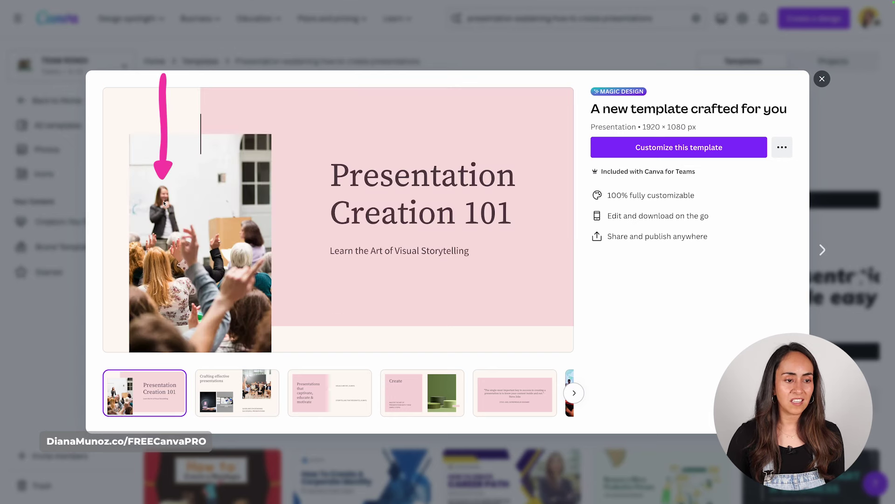
click(574, 393)
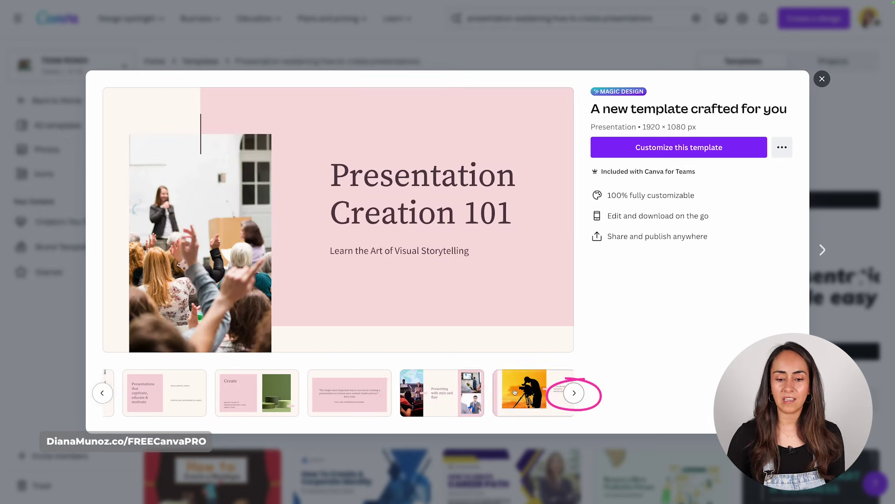
click(439, 393)
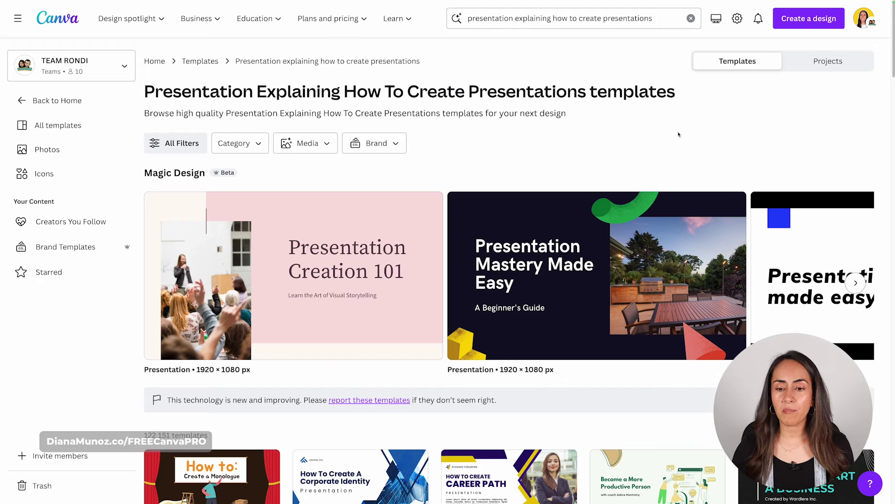
- Recheck Presentation Creation 101, then start customizing the Create Stunning Presentations template
click(434, 228)
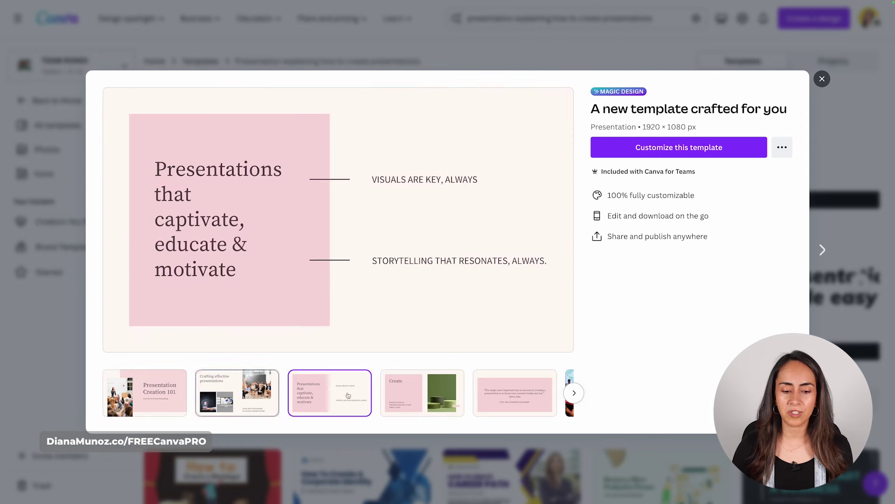
click(574, 394)
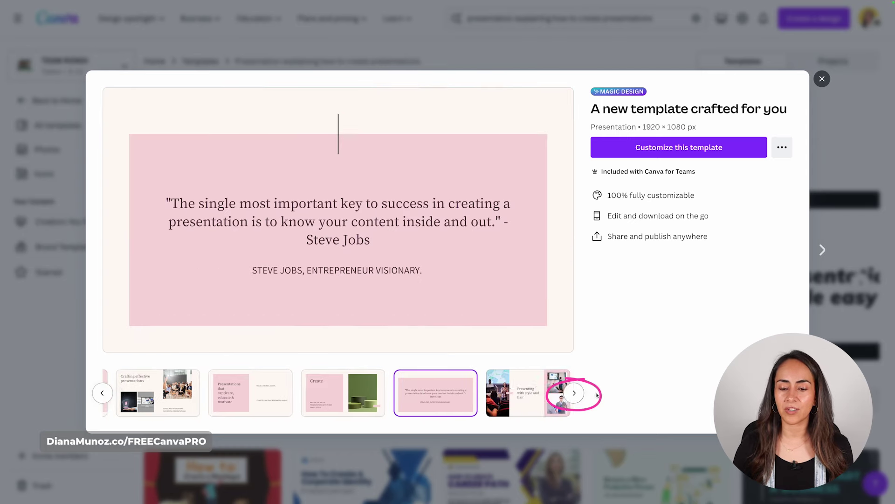
click(821, 79)
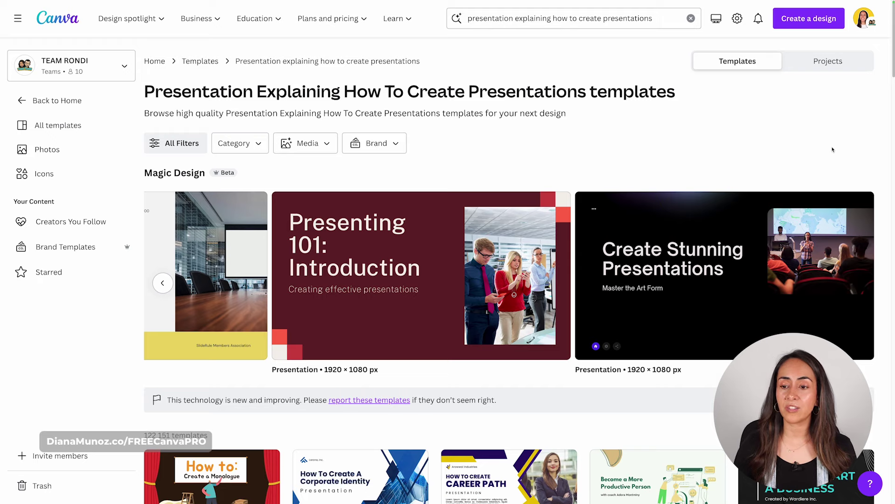
click(717, 247)
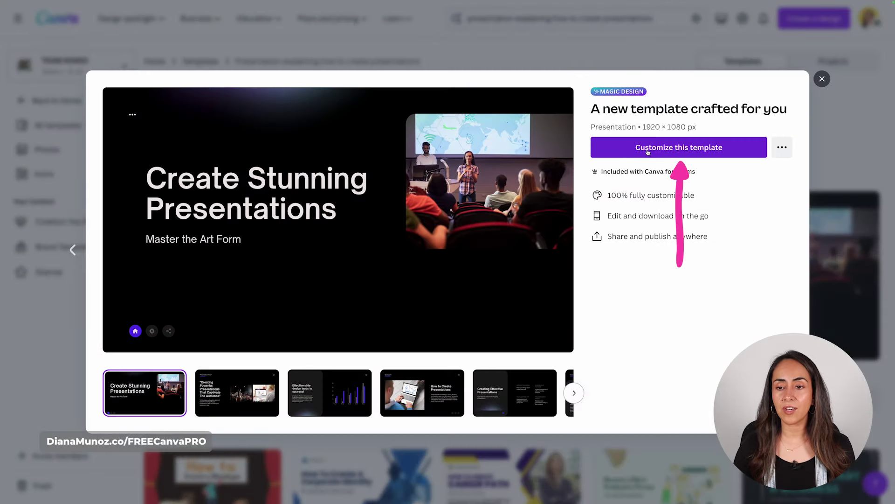
click(683, 149)
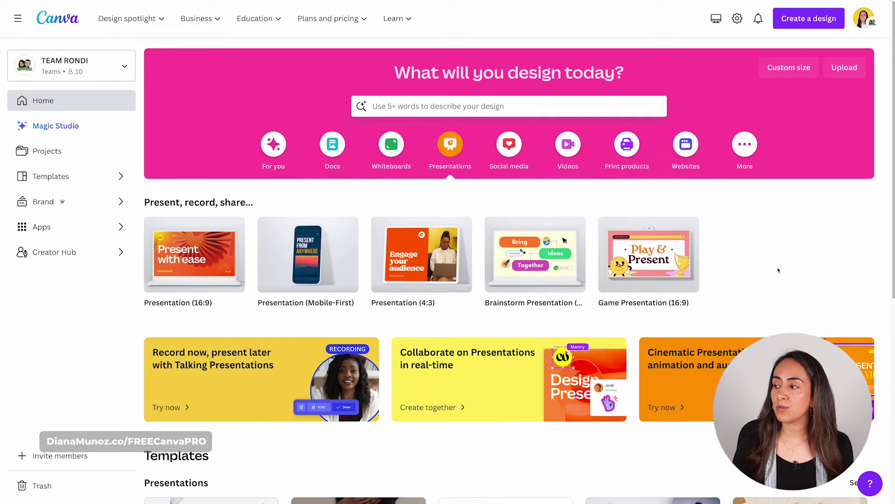
scroll(778, 270, down, 3)
scroll(778, 270, down, 4)
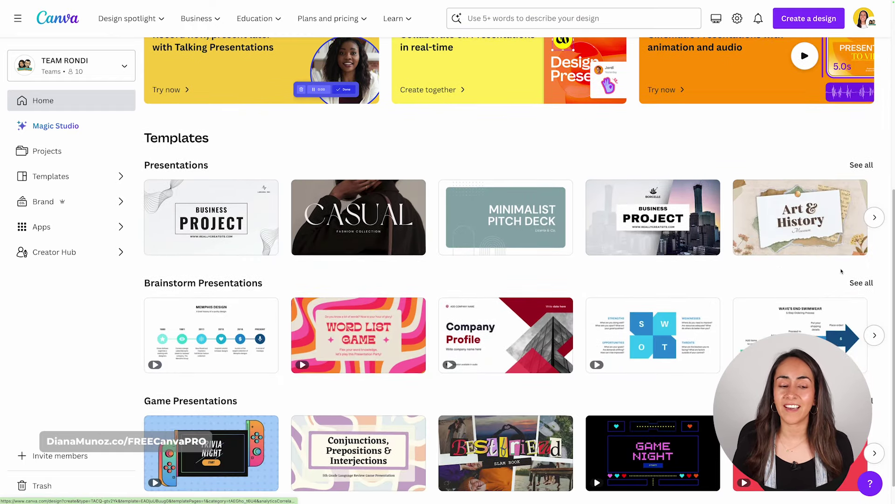
scroll(841, 270, down, 1)
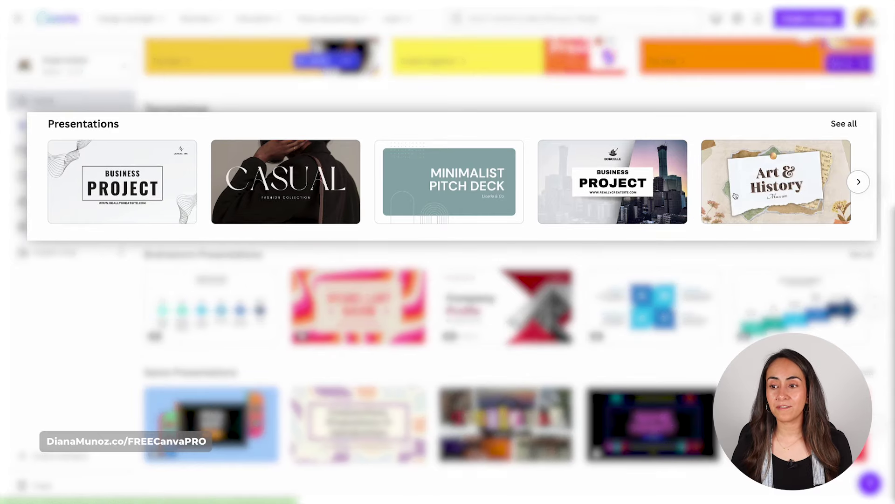
click(858, 182)
click(858, 182)
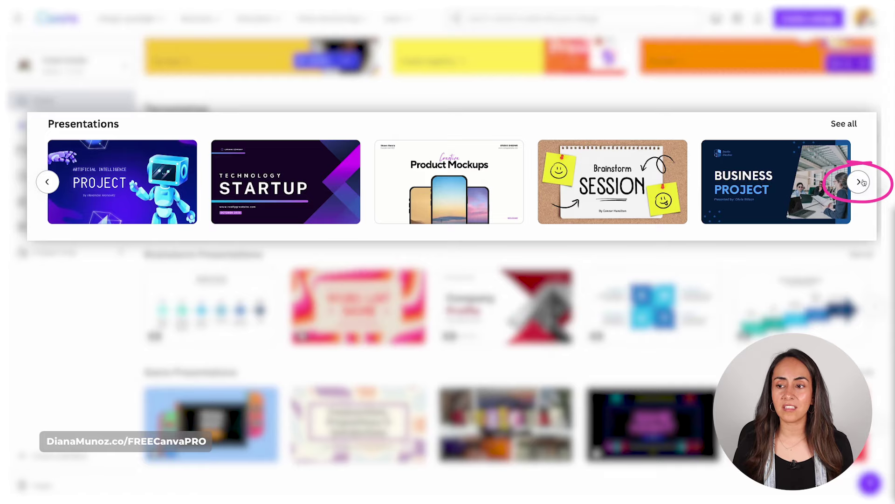
click(860, 183)
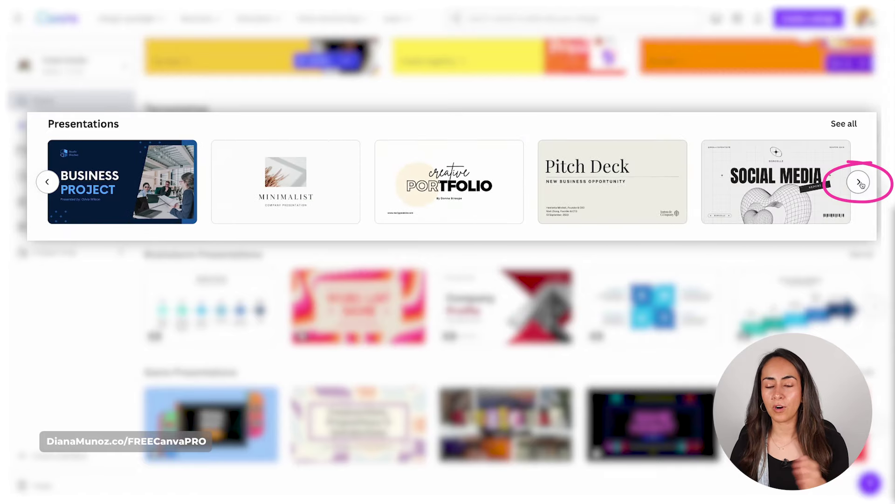
click(843, 124)
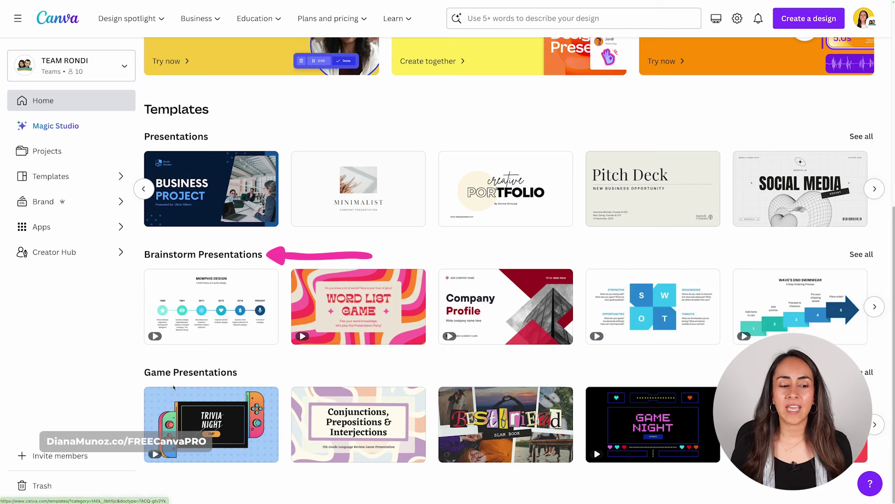
click(874, 306)
click(874, 307)
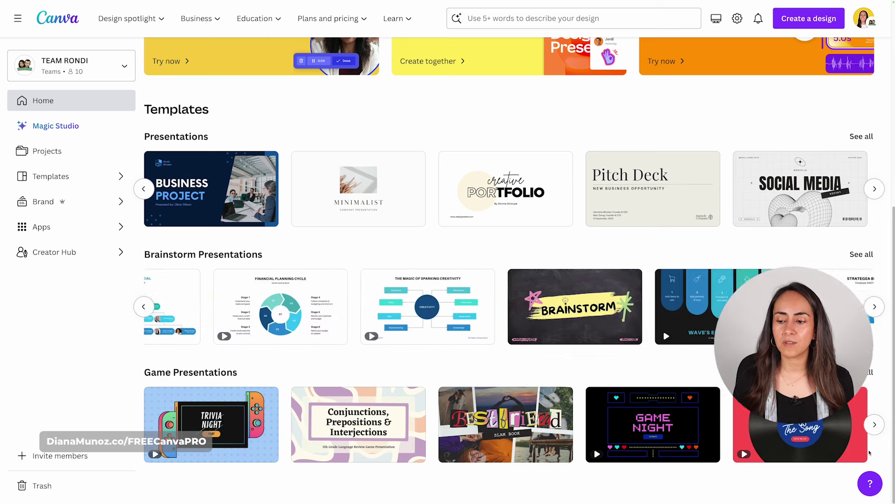
click(875, 425)
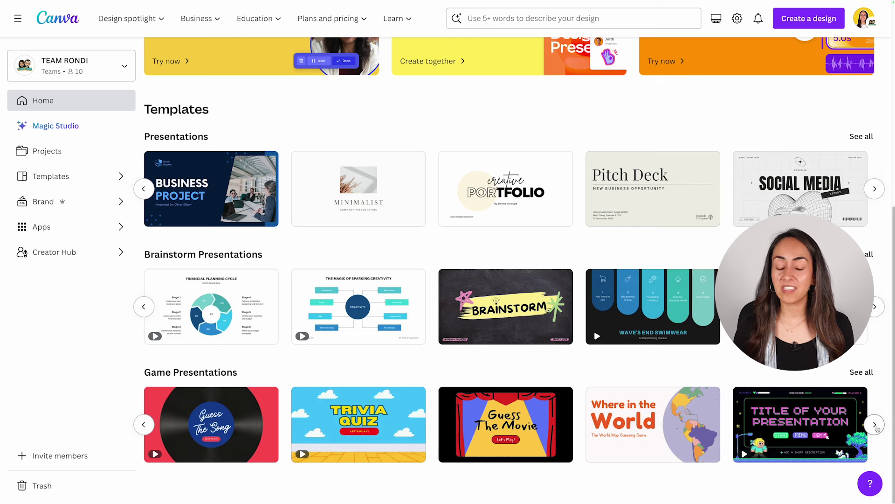
click(875, 425)
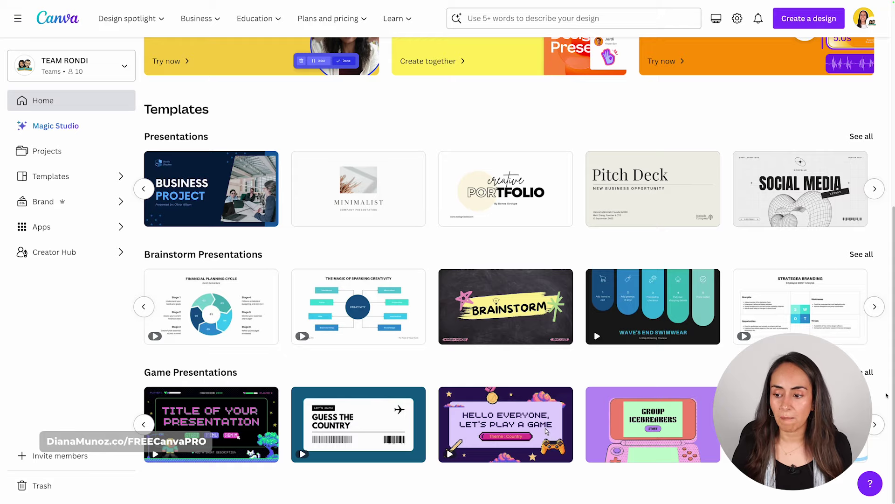
scroll(887, 396, up, 8)
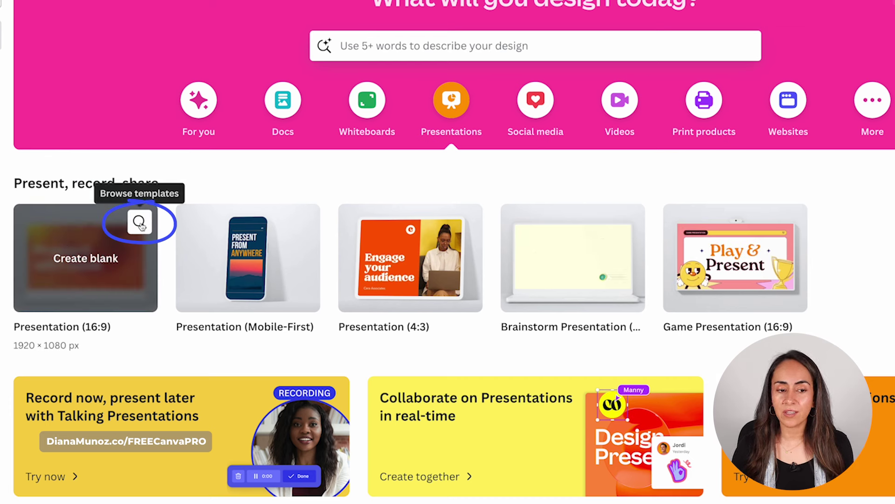
- Browse all Presentation (16:9) templates and scroll through the template grid and back up
click(140, 222)
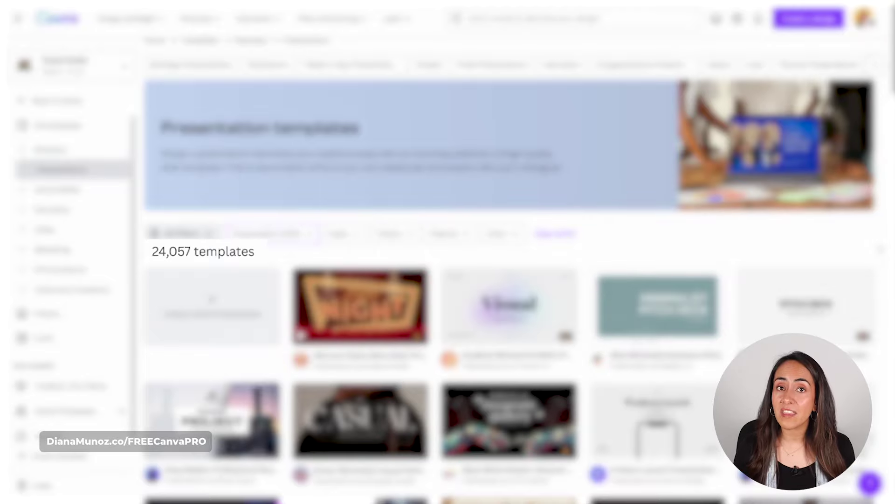
scroll(887, 237, up, 1)
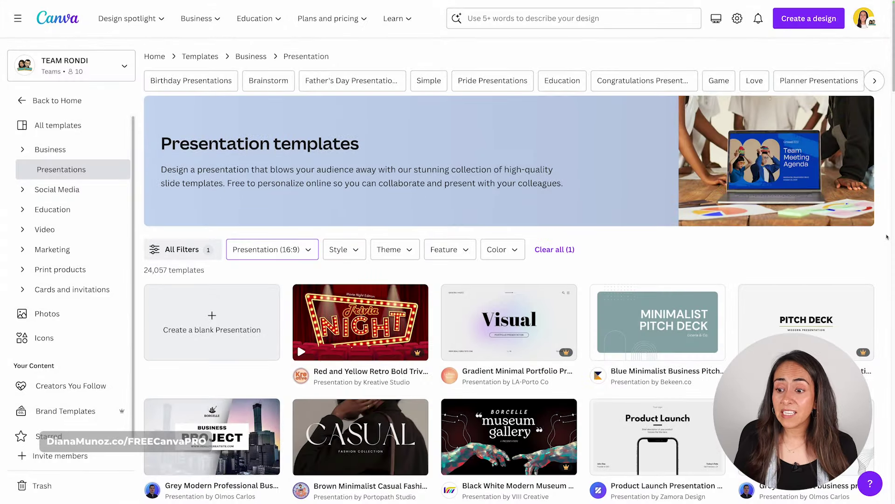
scroll(888, 237, down, 7)
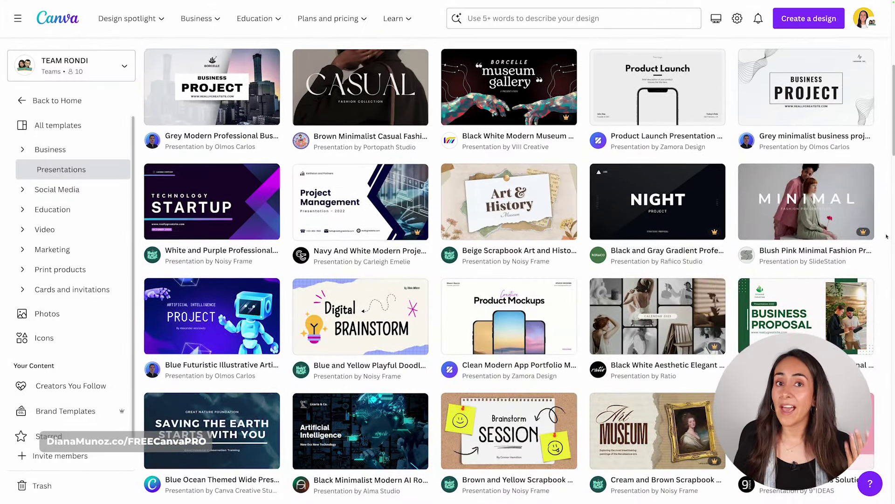
scroll(888, 237, down, 2)
scroll(887, 237, down, 4)
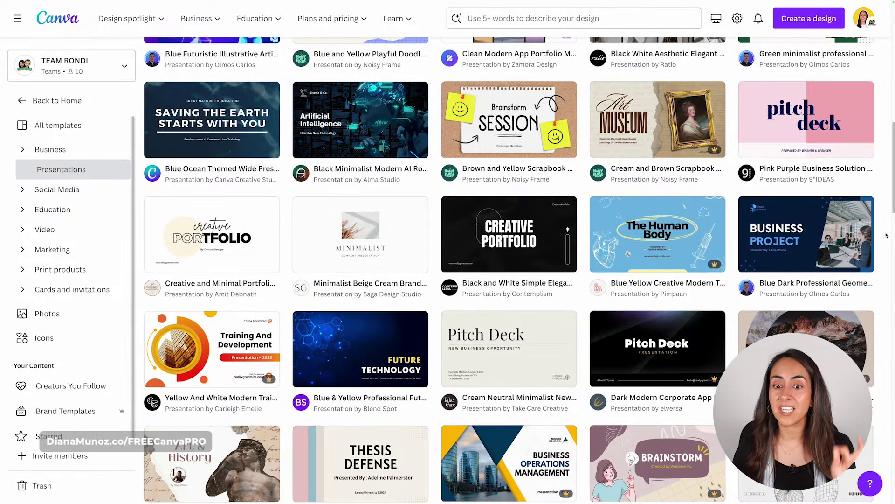
scroll(885, 235, down, 4)
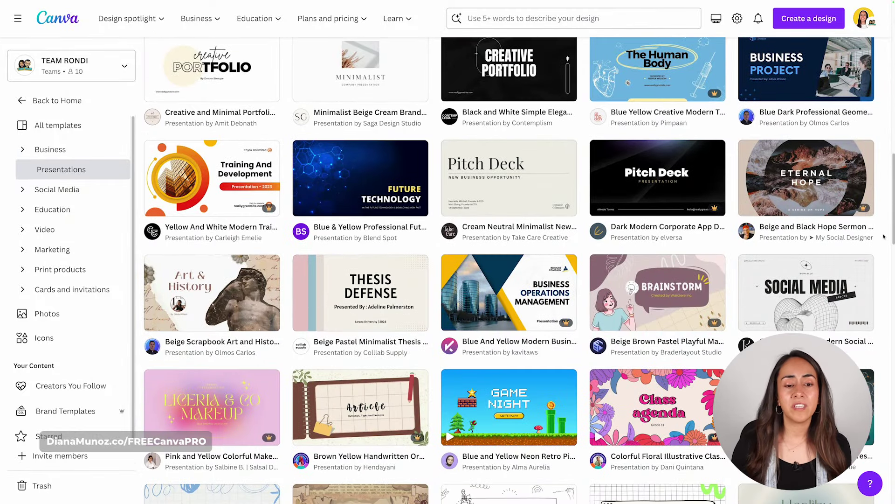
scroll(884, 237, up, 1)
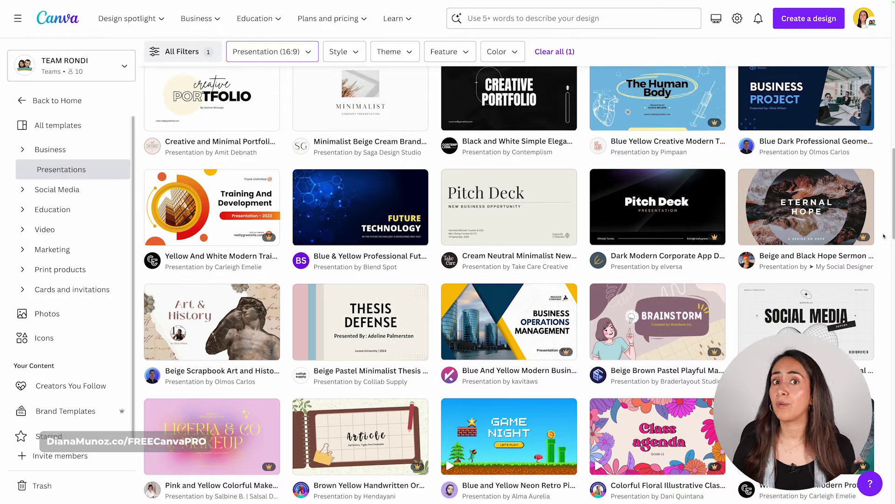
scroll(883, 237, up, 10)
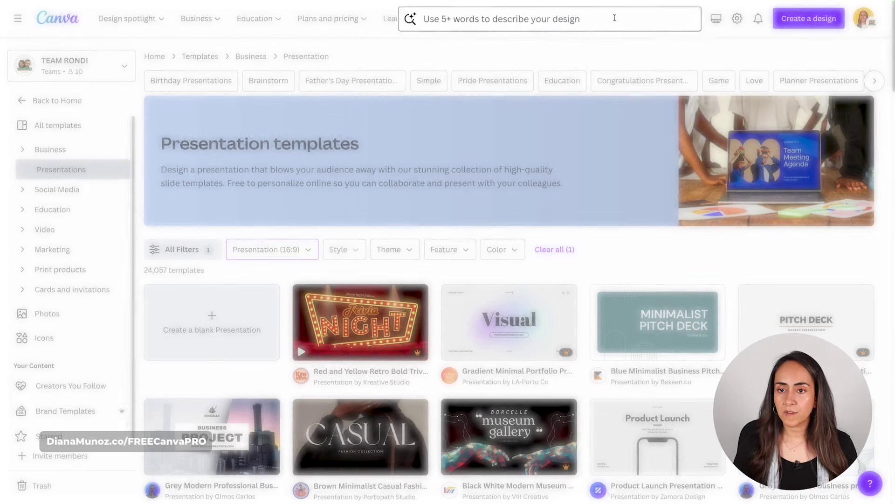
- Search for 'presentation beauty', then 'presentation business' templates, scrolling each result set
click(628, 17)
text(presentation )
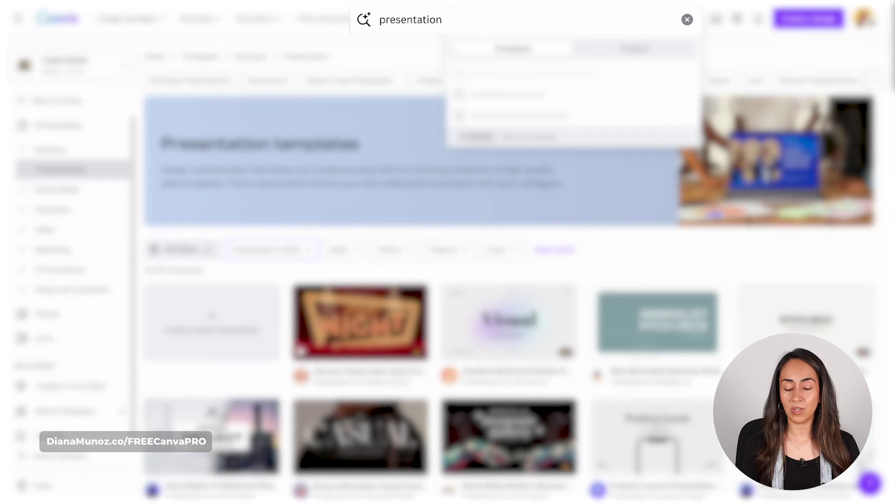
text(b)
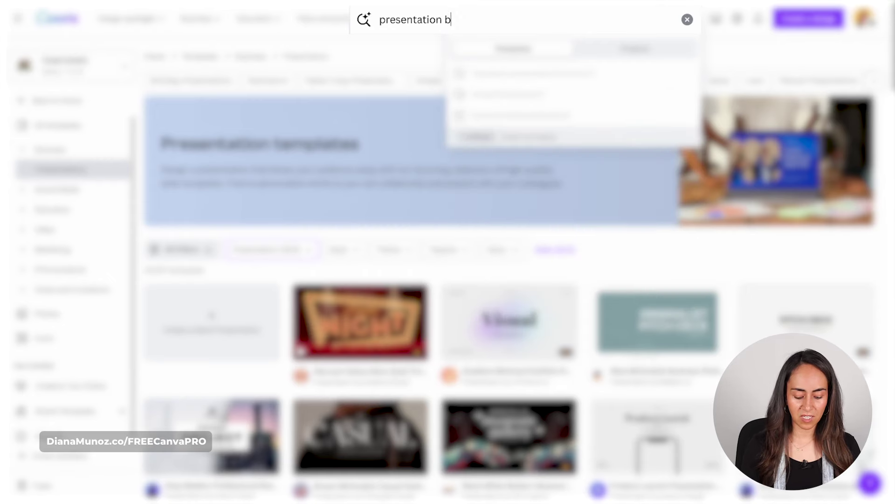
text(eauty)
key(Return)
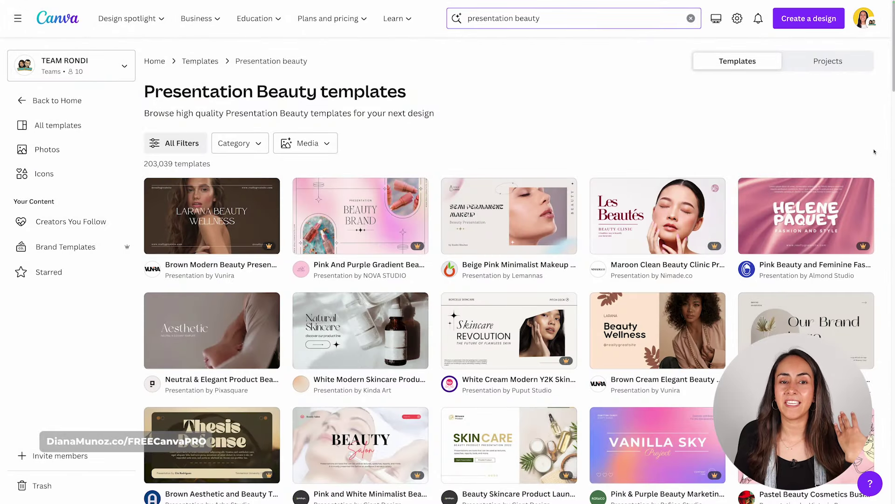
scroll(874, 152, down, 2)
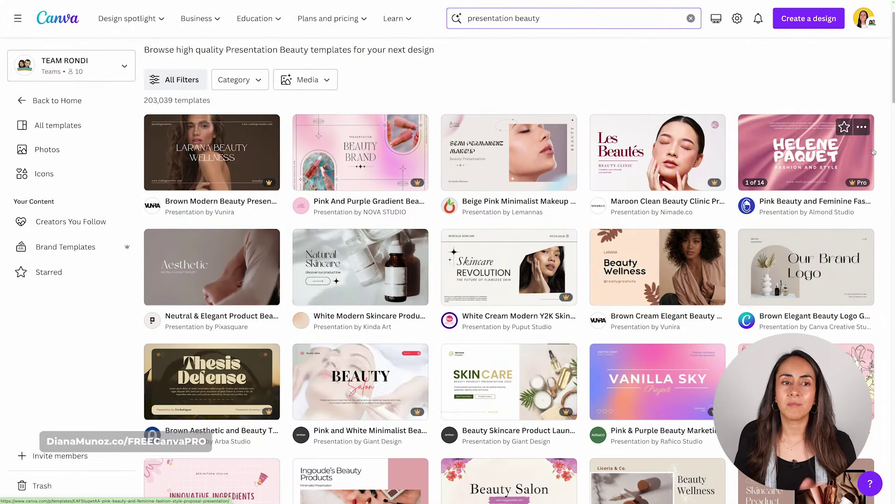
scroll(877, 151, down, 2)
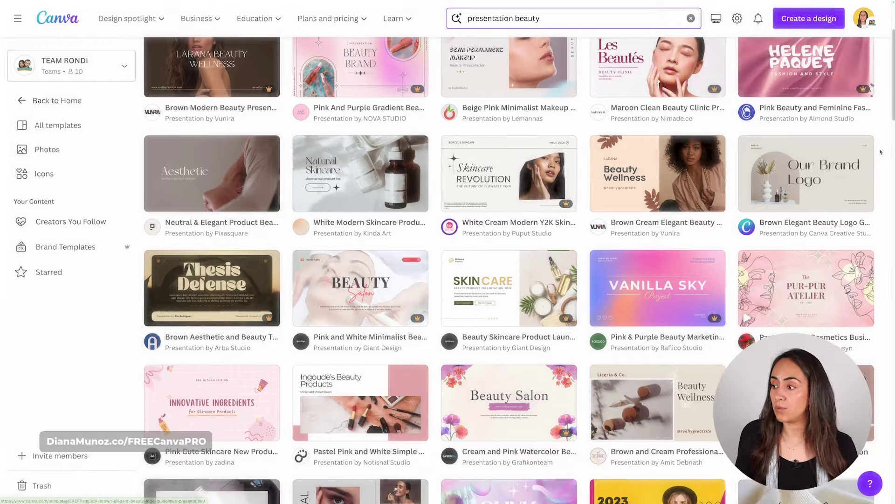
drag(514, 18, 568, 18)
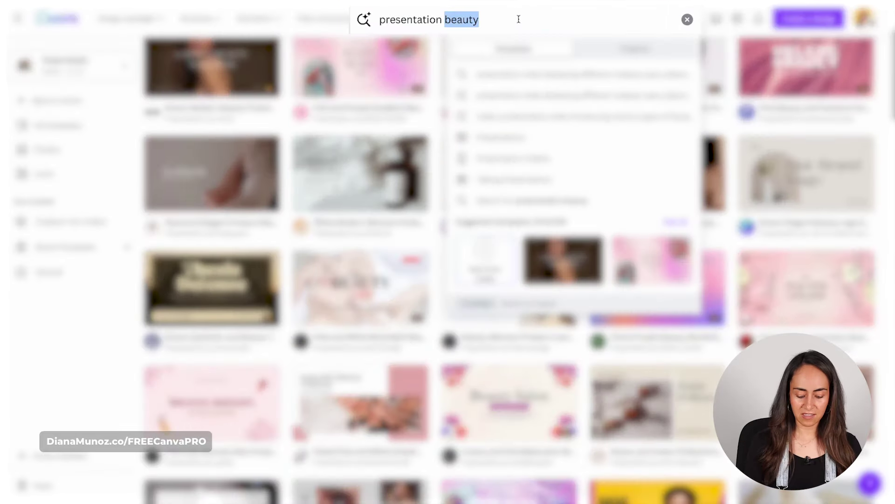
text(business)
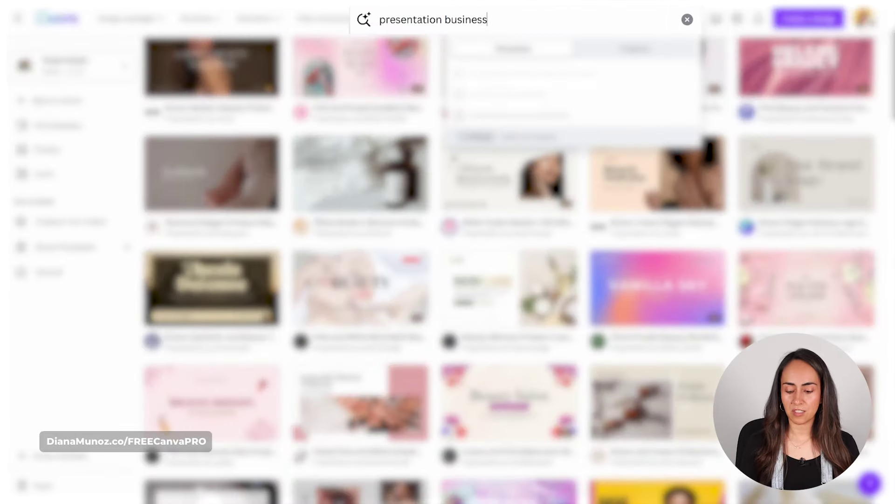
key(Return)
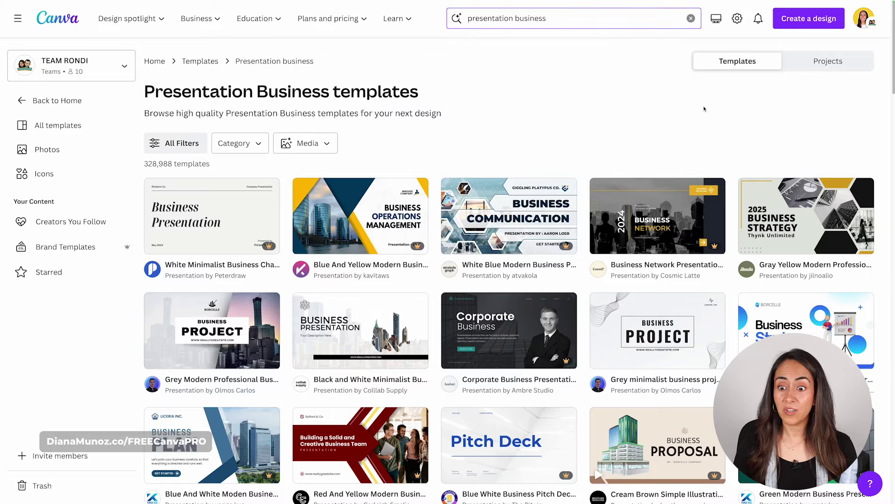
scroll(705, 109, down, 1)
scroll(885, 109, down, 2)
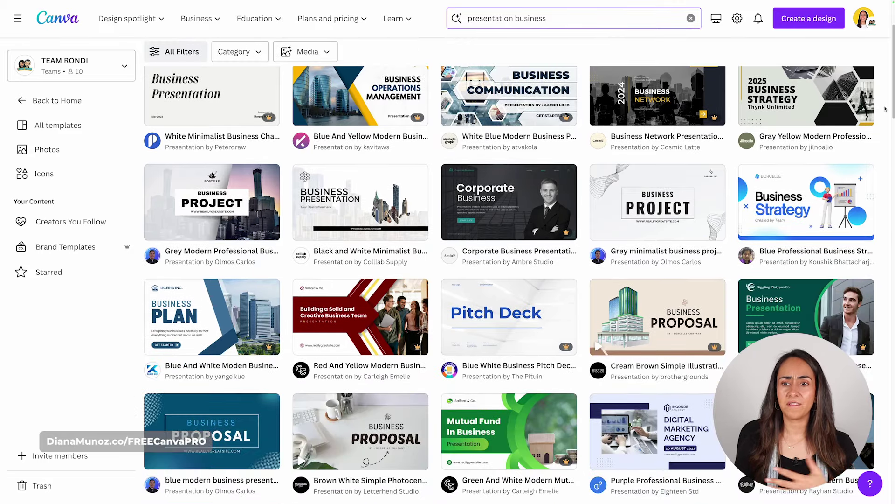
scroll(882, 109, down, 5)
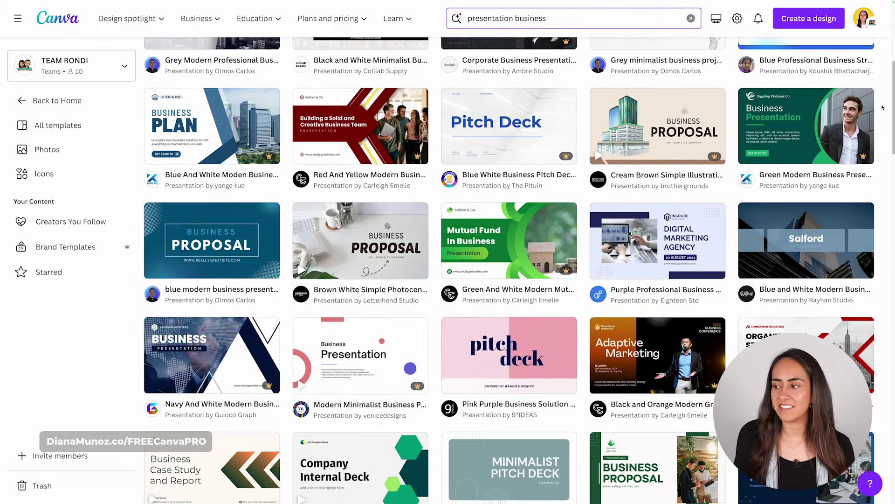
- Swap the style keyword to school, then minimal, scrolling through each set of results
double_click(553, 20)
text(school)
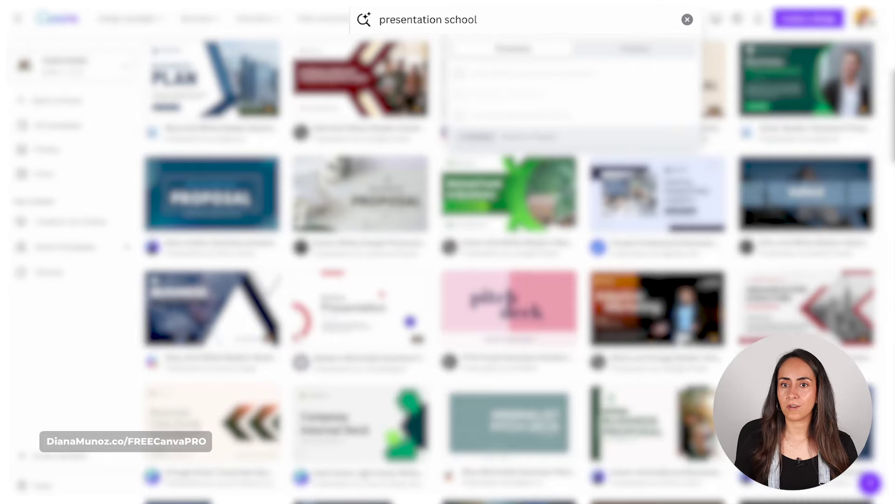
key(Return)
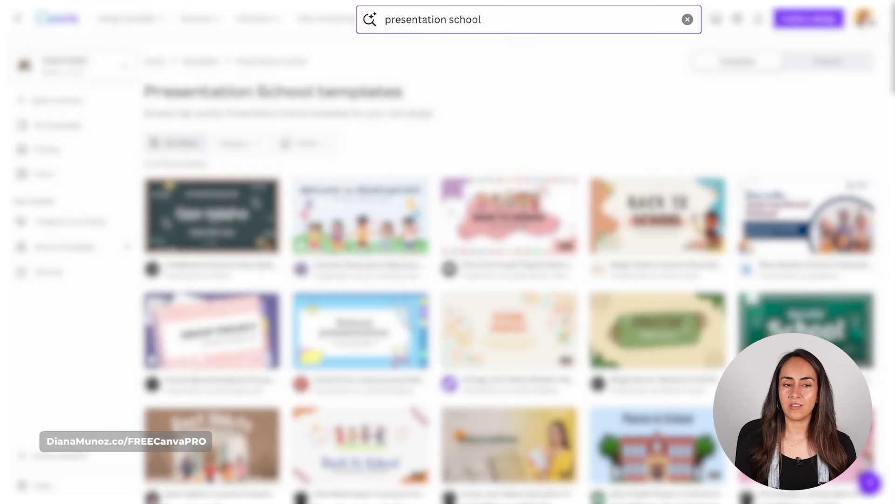
scroll(885, 236, down, 1)
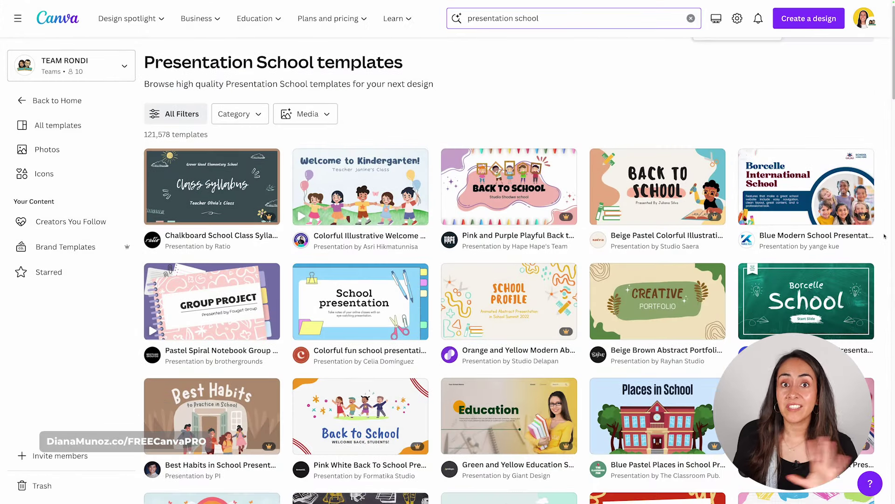
scroll(885, 236, down, 5)
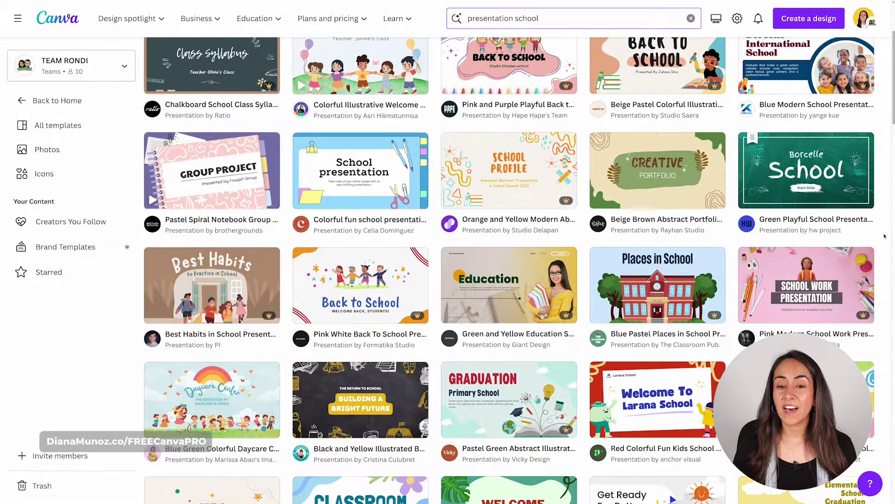
scroll(885, 236, down, 3)
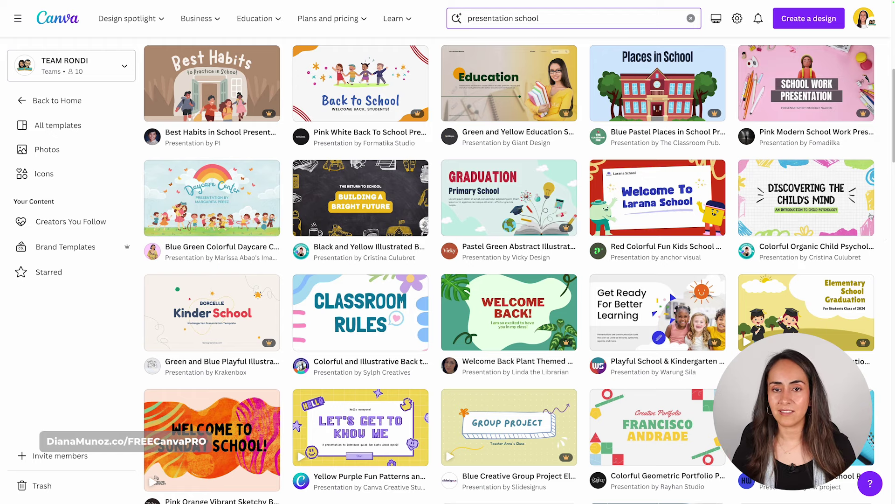
drag(514, 19, 563, 22)
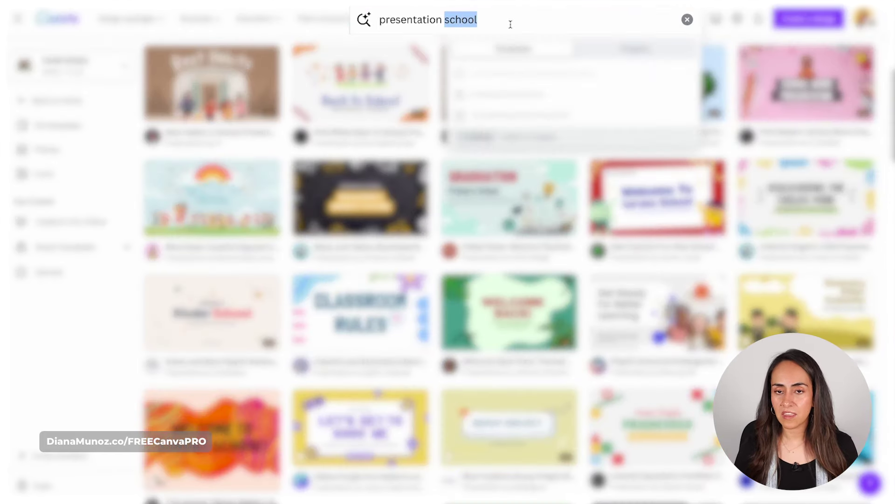
key(BackSpace)
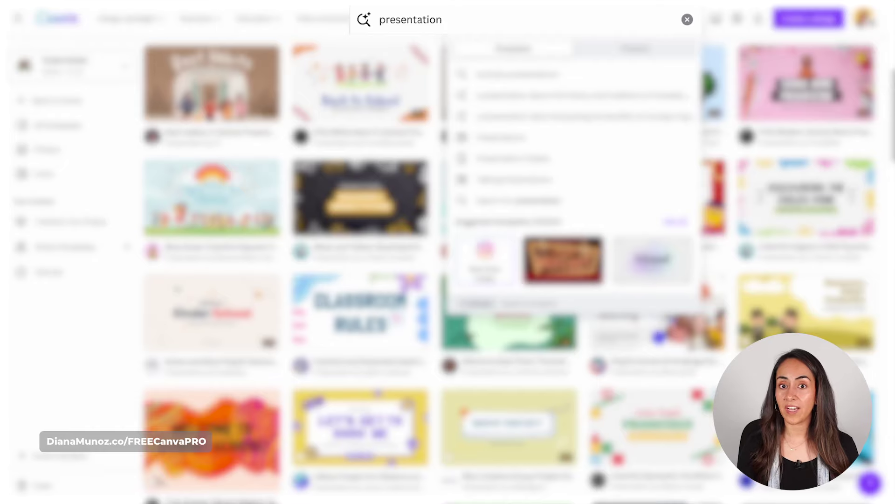
text(minimal)
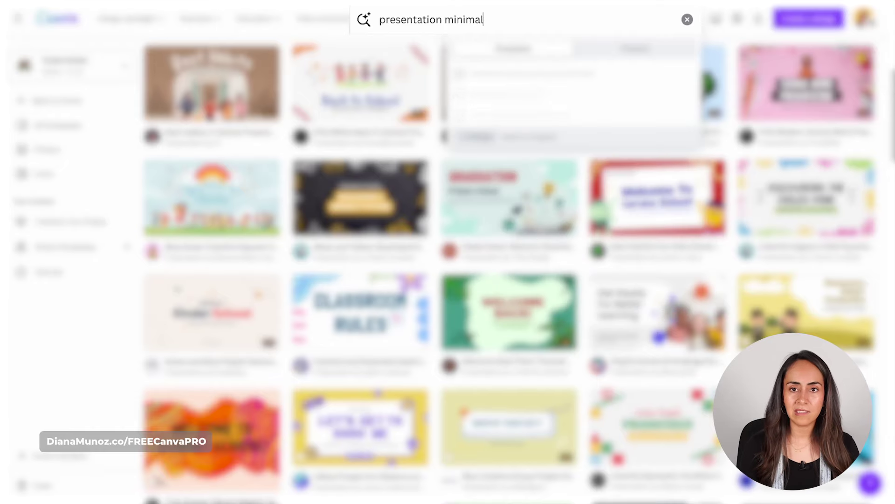
key(Return)
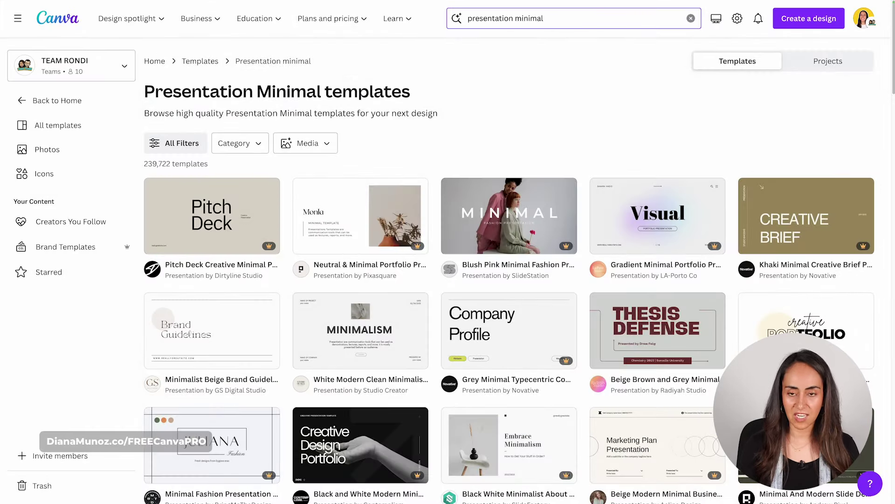
scroll(889, 82, down, 2)
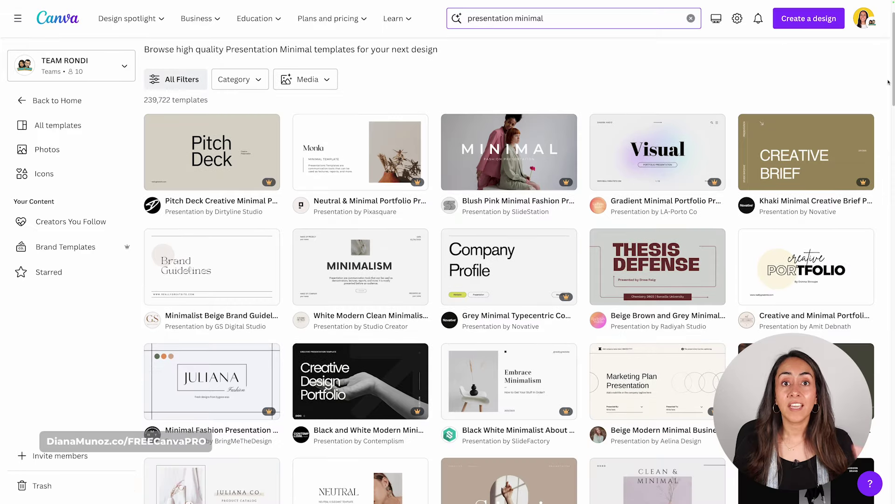
scroll(888, 81, down, 2)
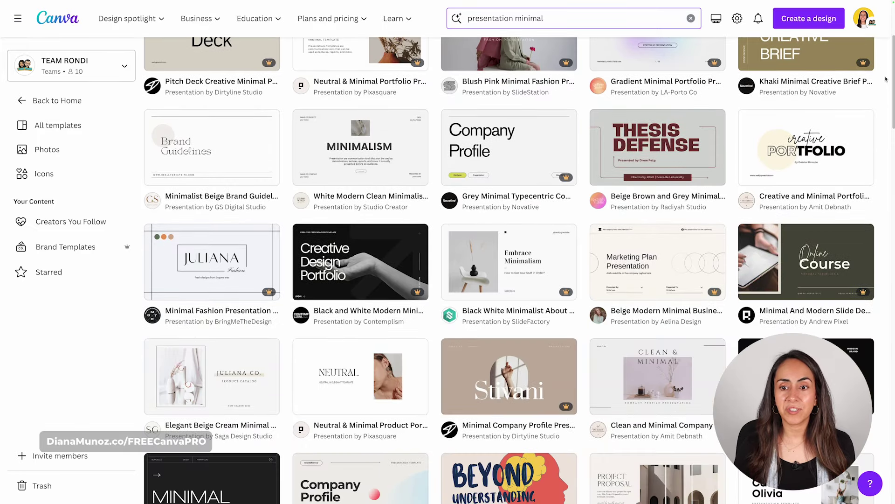
scroll(886, 79, down, 2)
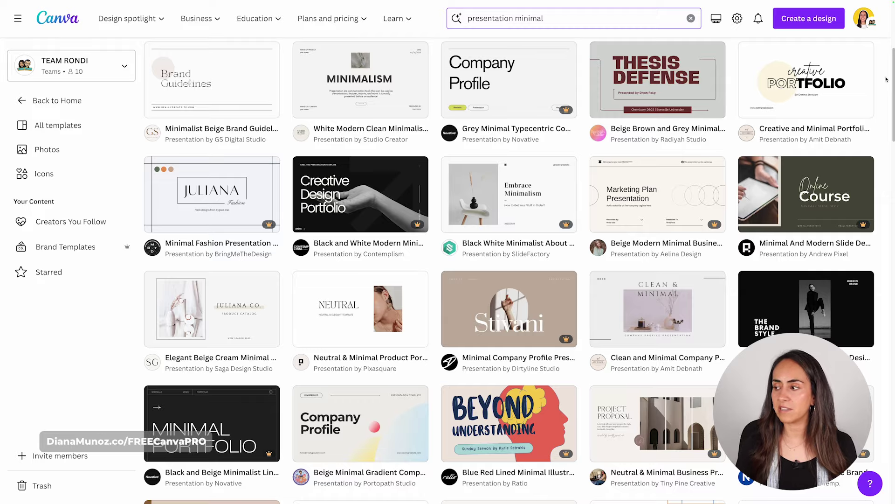
- Search for elegant, then organic presentation templates
double_click(516, 19)
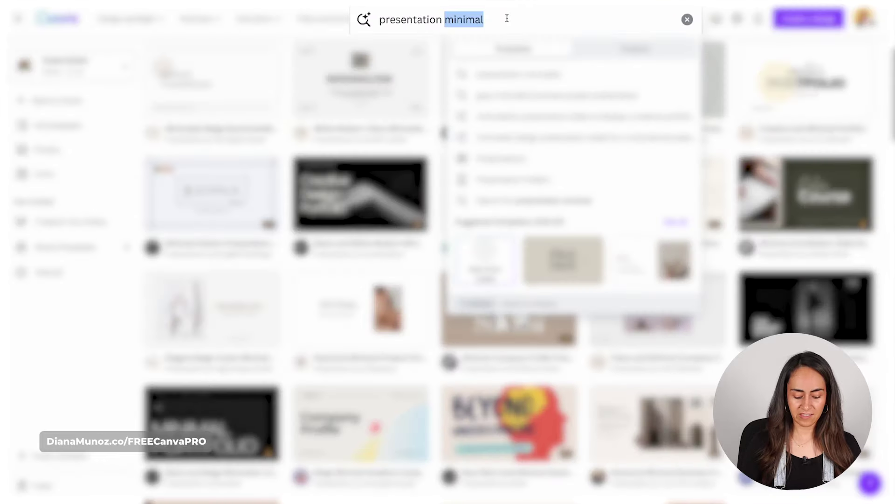
text(elegant)
key(Return)
scroll(577, 187, down, 15)
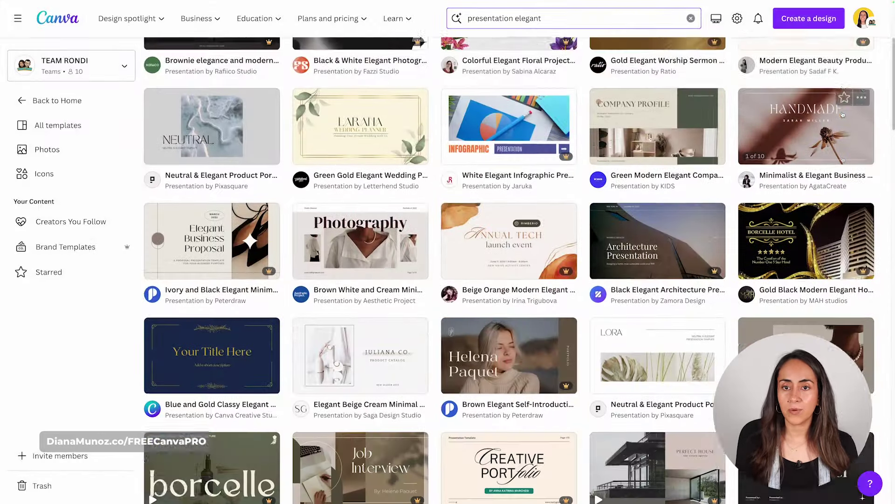
double_click(577, 20)
text(organic)
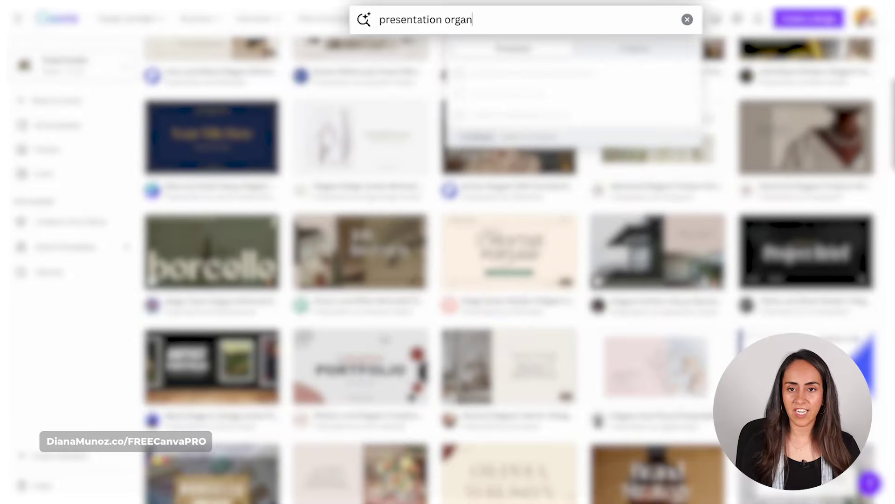
key(Return)
- Search for feminine, then corporate presentation templates (typed 'coporate')
scroll(874, 137, down, 2)
double_click(556, 19)
text(feminine)
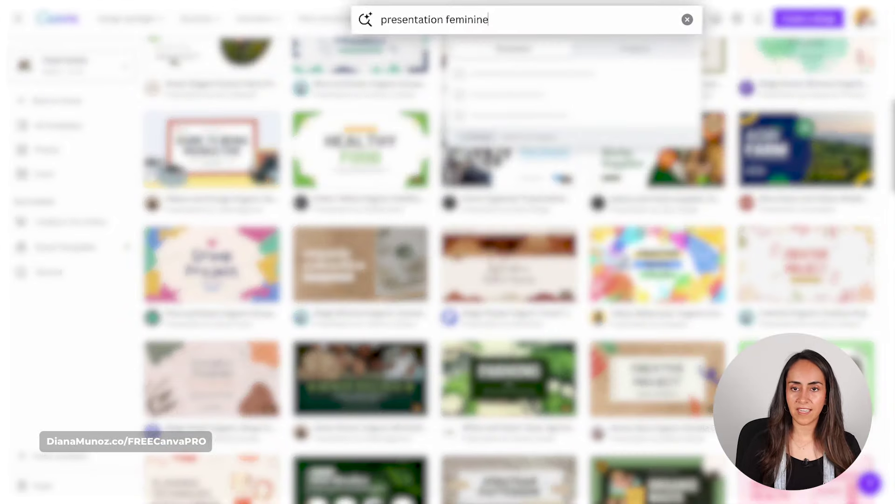
key(Return)
double_click(463, 19)
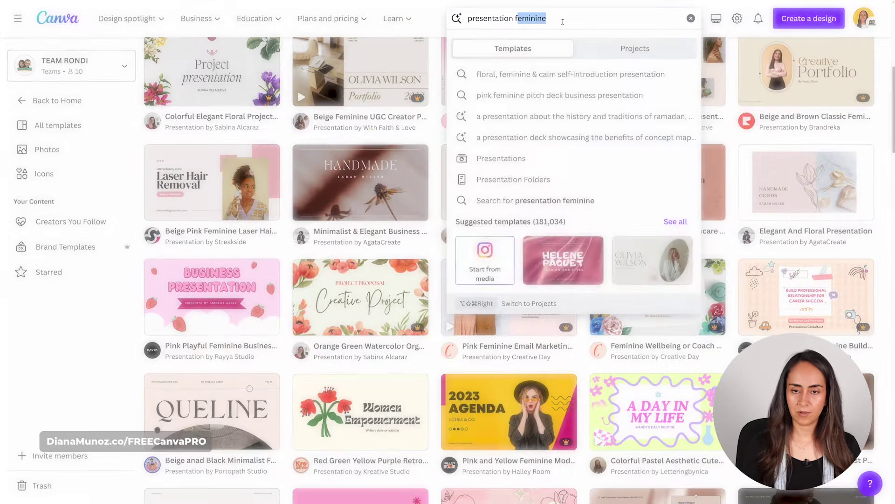
text(coporate)
key(Return)
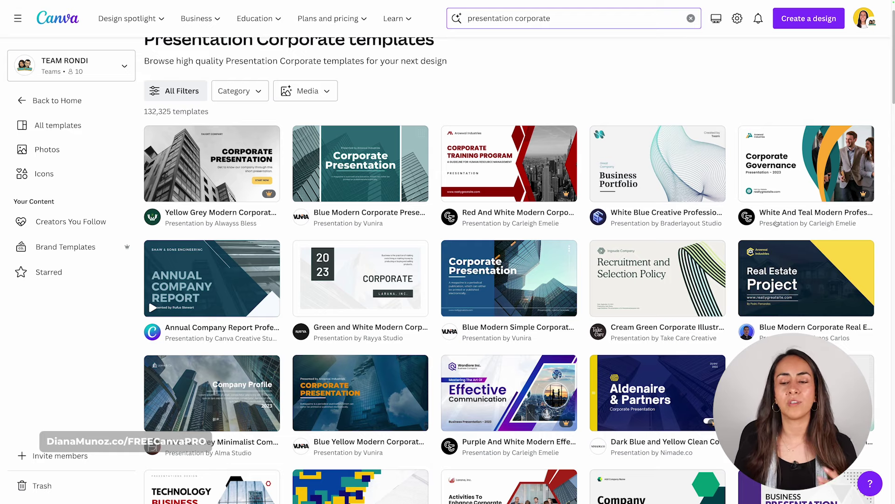
- Preview the Cream Green Corporate recruitment template and page through to its last slides
click(658, 278)
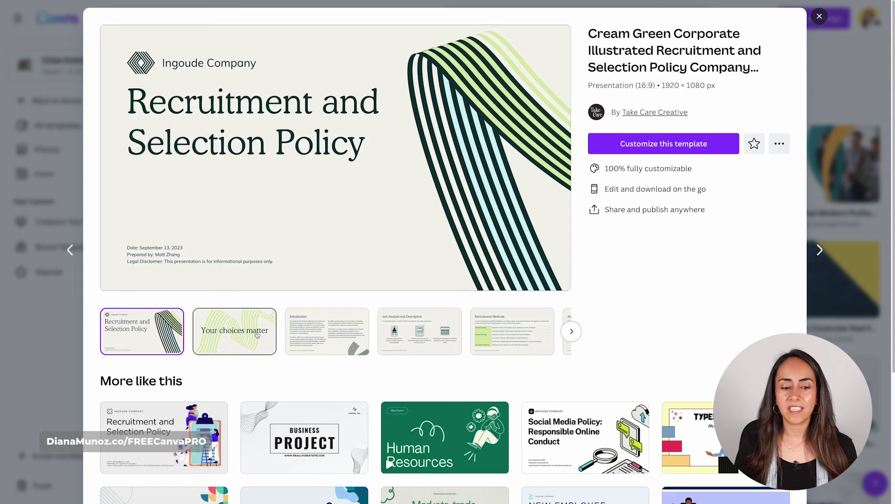
scroll(478, 327, right, 10)
click(572, 331)
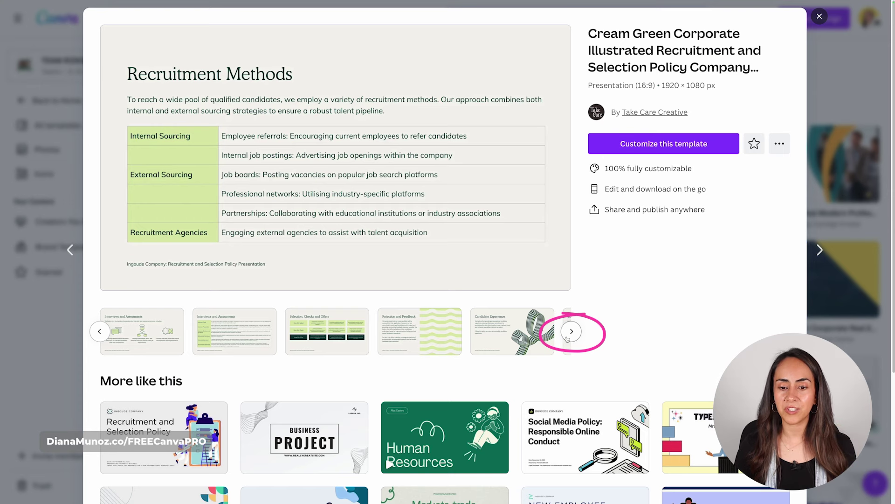
click(572, 331)
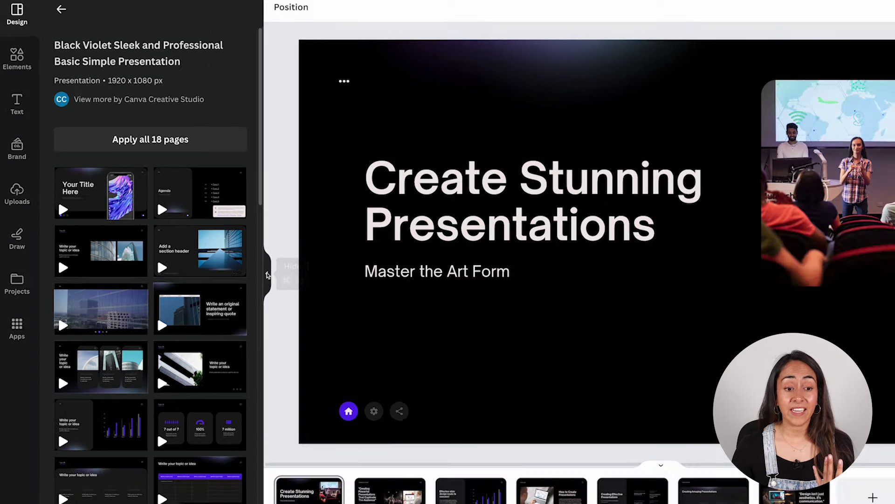
- Replace the 'Master the Art Form' subtitle with 'by' followed by the author's name
click(268, 276)
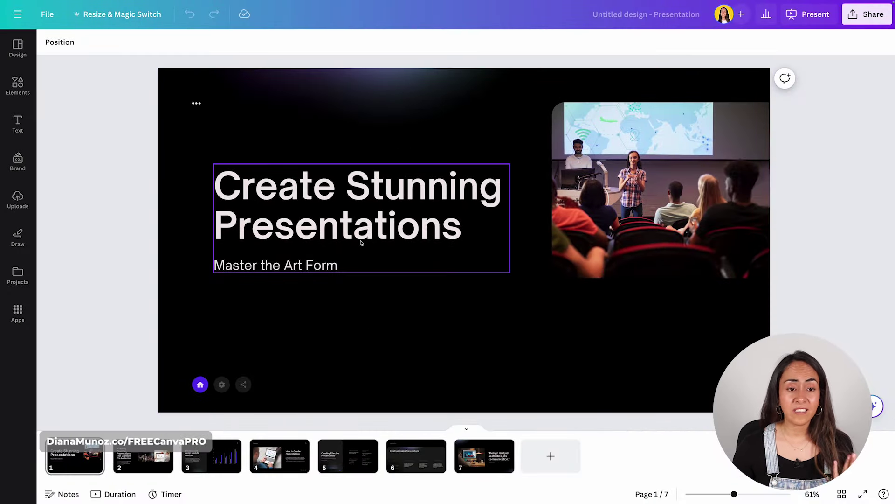
click(539, 205)
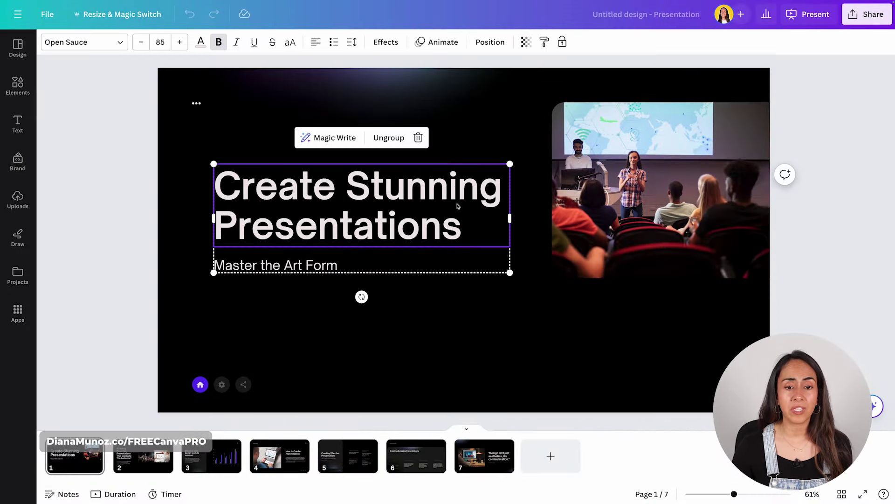
click(334, 271)
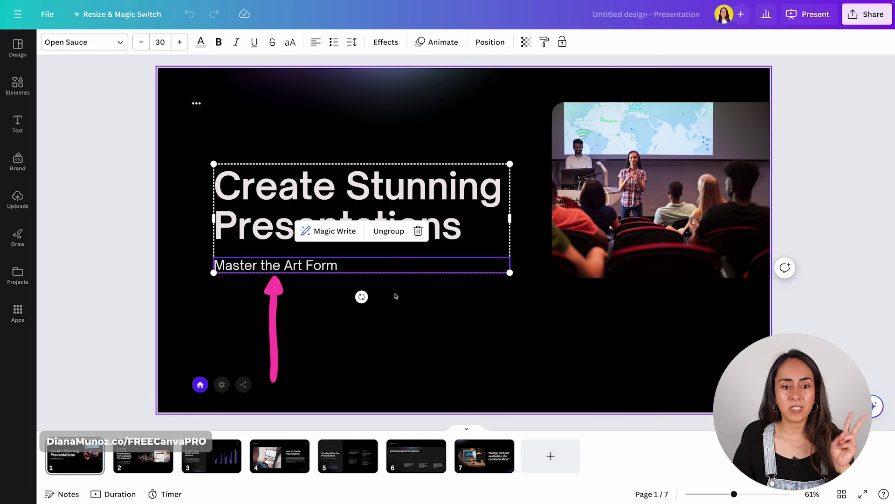
double_click(353, 268)
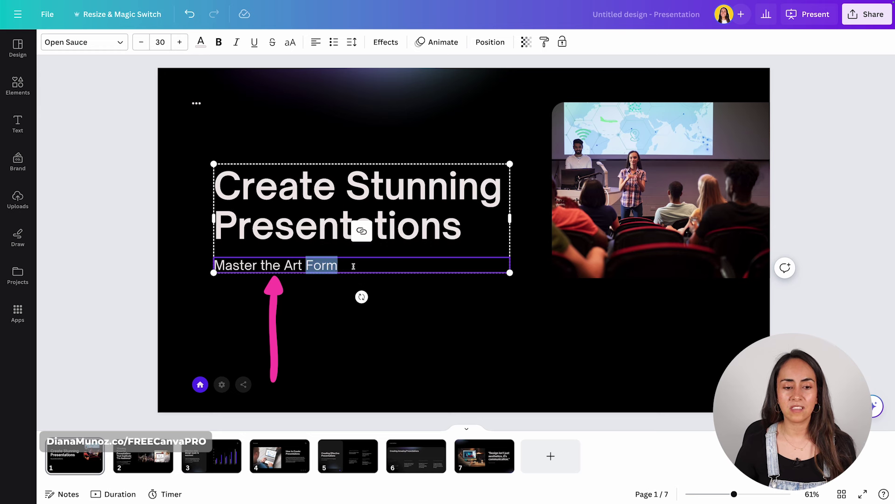
key(Right)
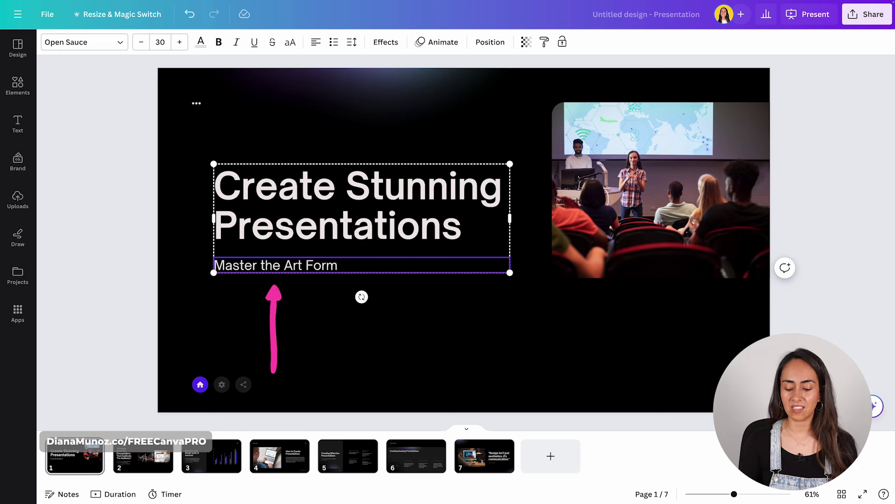
key(ctrl+a)
text(by Diana Muñoz)
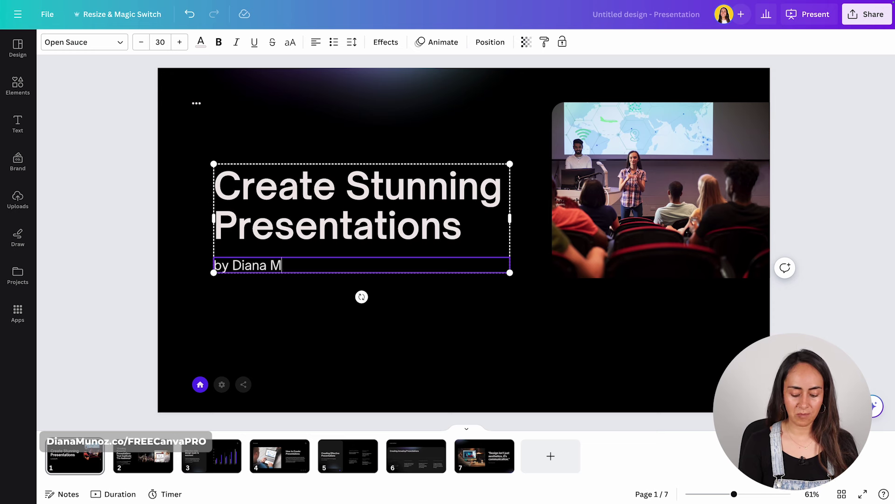
click(806, 260)
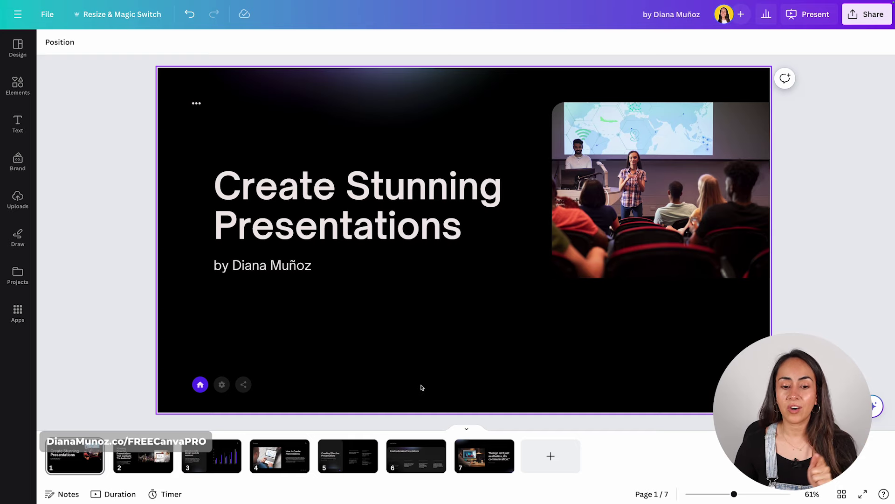
- Open the title slide's background colour options and show all Photo colors
click(423, 357)
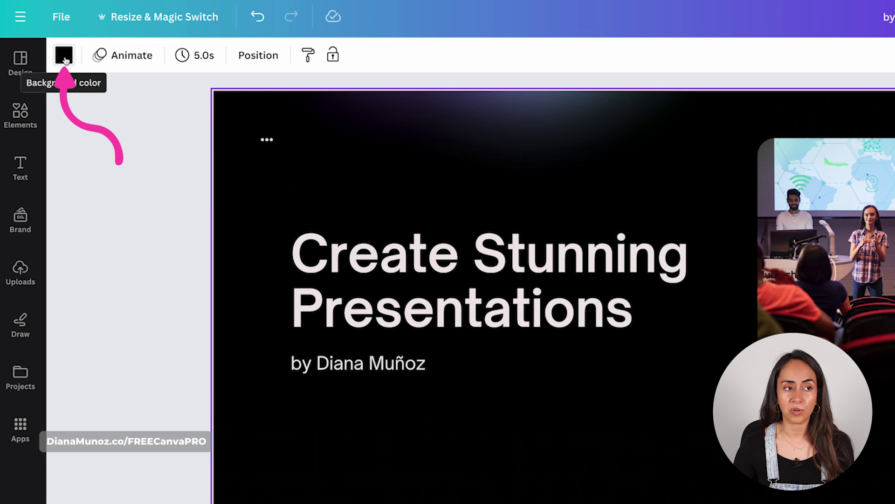
click(65, 56)
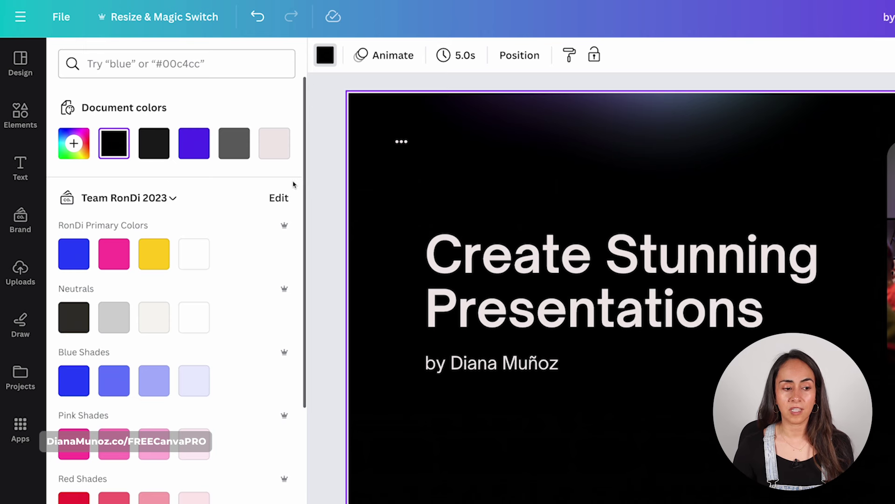
scroll(293, 184, down, 10)
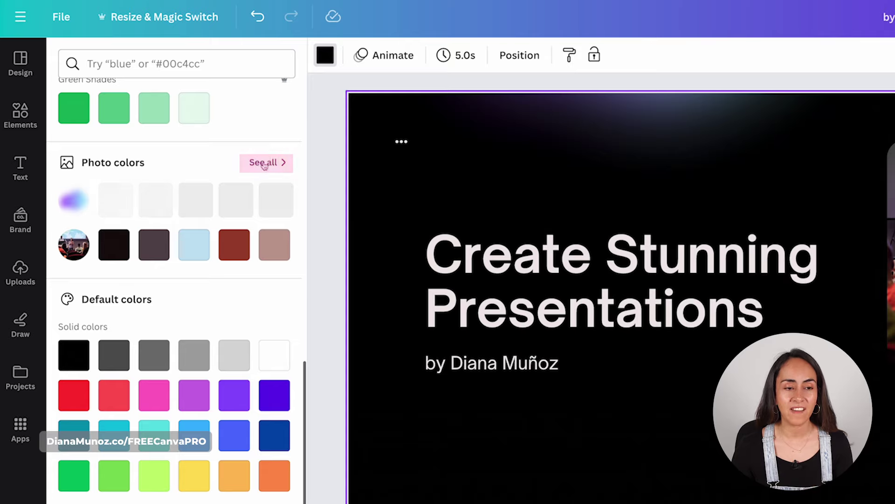
click(261, 164)
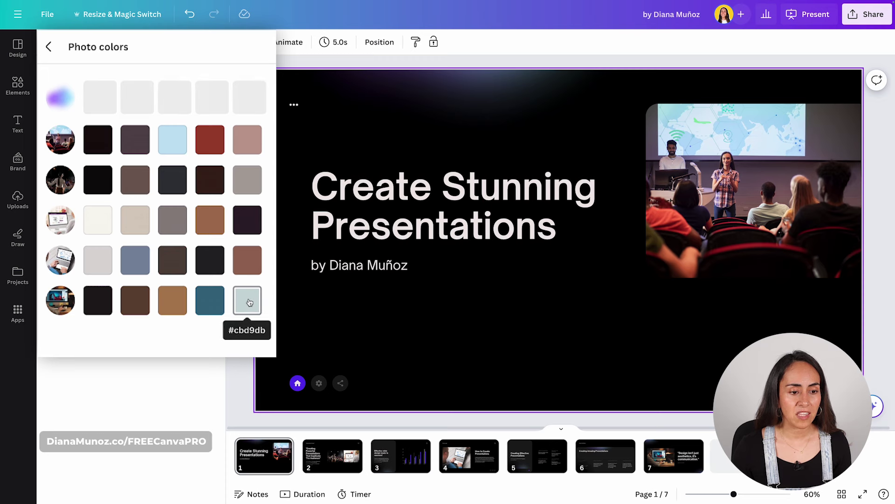
- Try several photo colours on the title slide background, settling on dark red
click(212, 249)
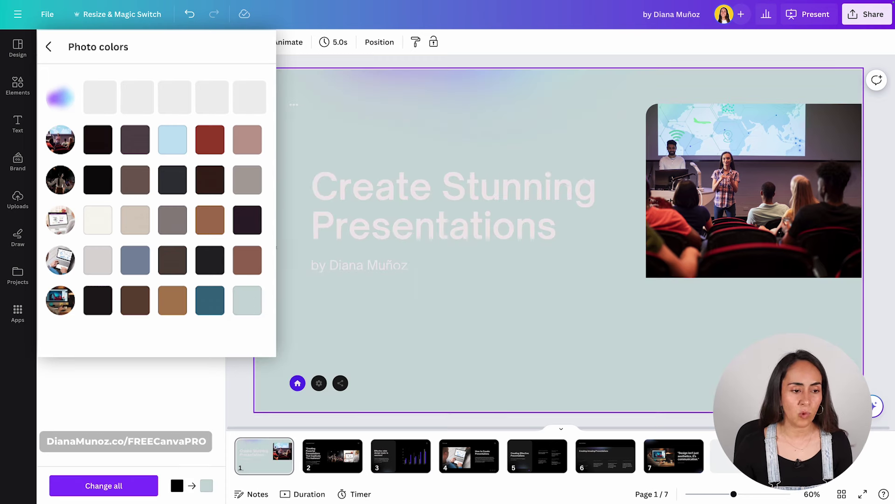
click(212, 314)
click(172, 303)
click(136, 306)
click(98, 301)
click(210, 139)
click(98, 139)
click(135, 139)
click(172, 179)
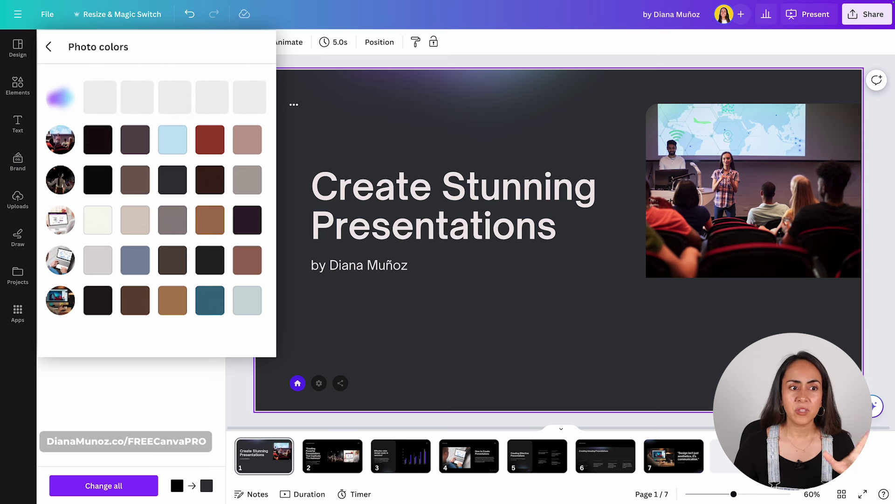
click(216, 144)
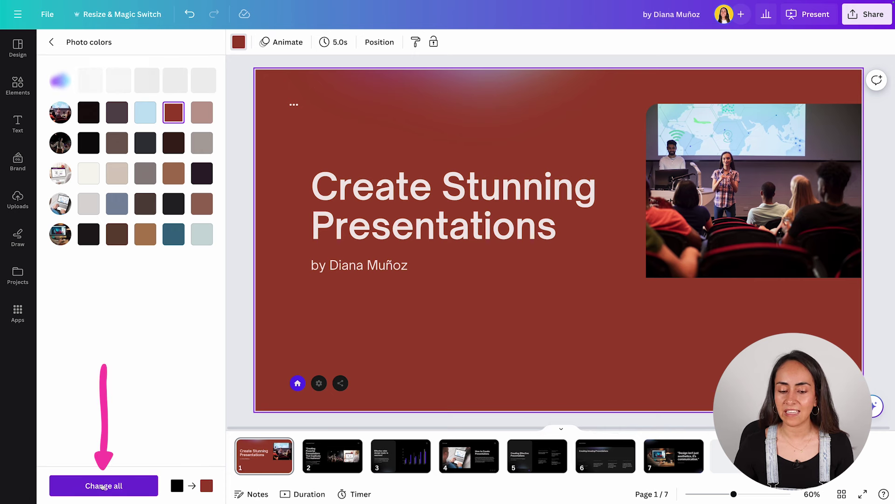
- Apply the dark red background to all slides and check slides 2-5
click(102, 485)
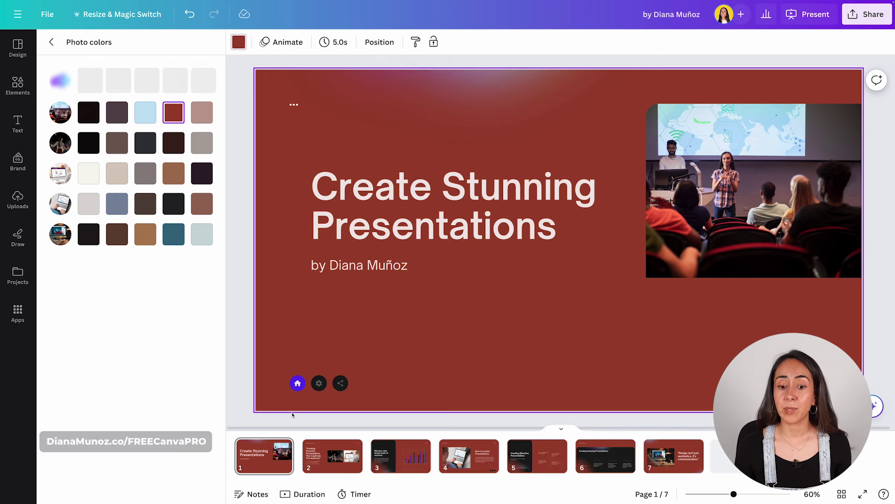
click(332, 456)
click(400, 456)
click(469, 455)
click(537, 456)
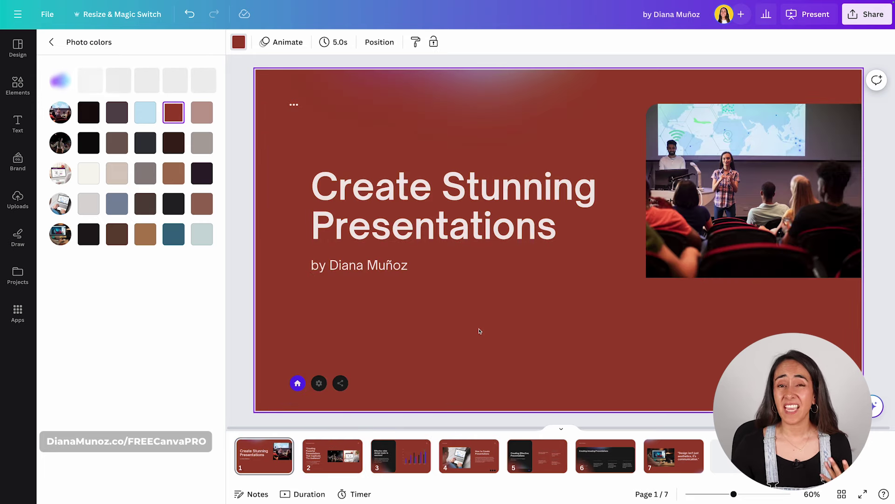